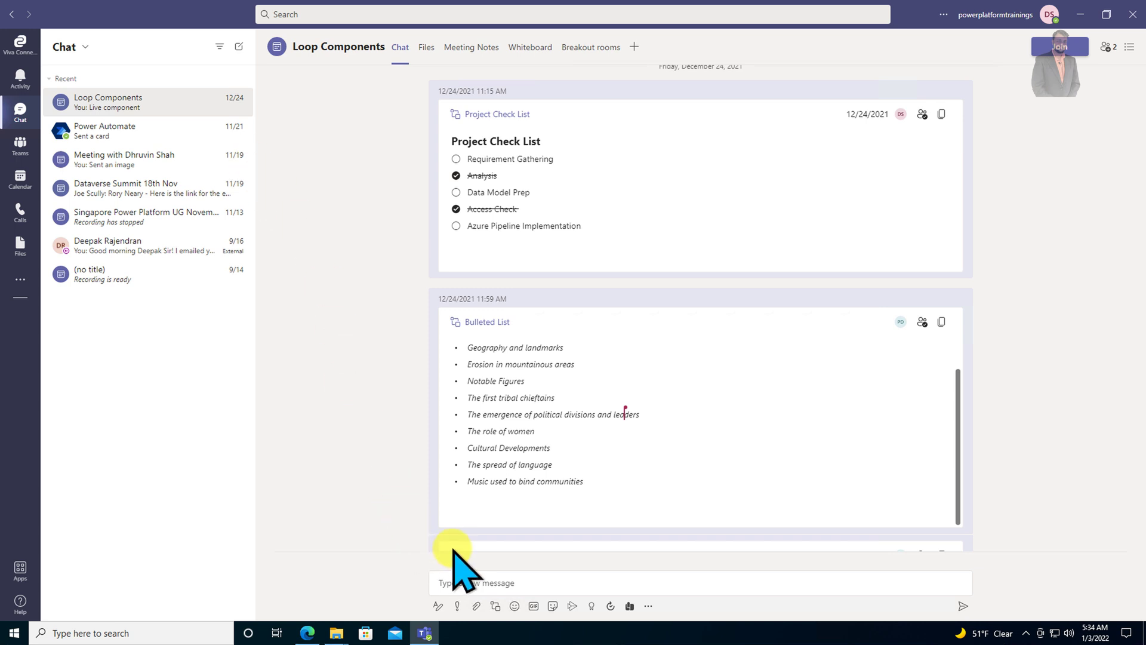
Open and close the live components list without inserting anything, then scroll the chat.
left_click(496, 606)
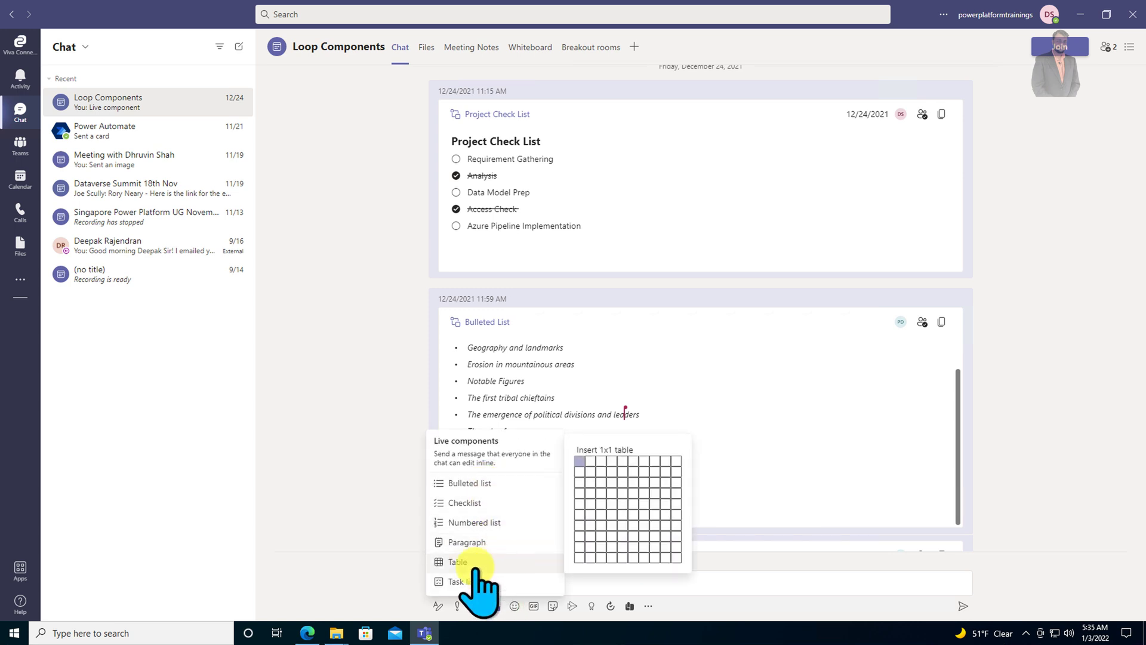
left_click(366, 363)
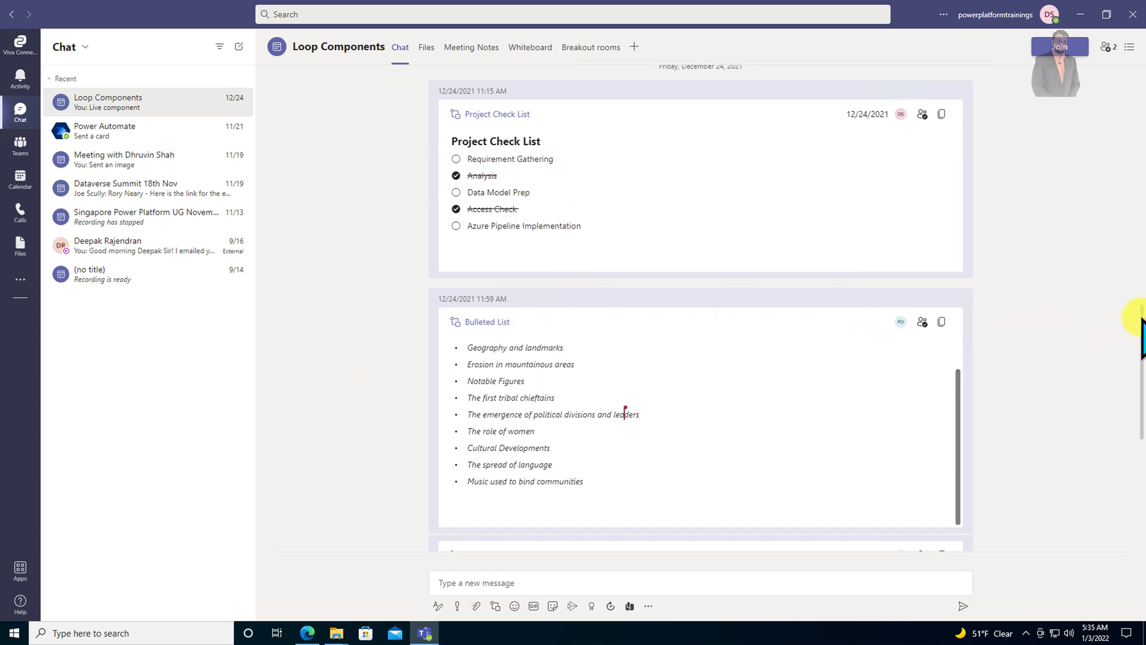
left_click_drag(1139, 345, 1142, 477)
left_click_drag(1141, 376, 1142, 191)
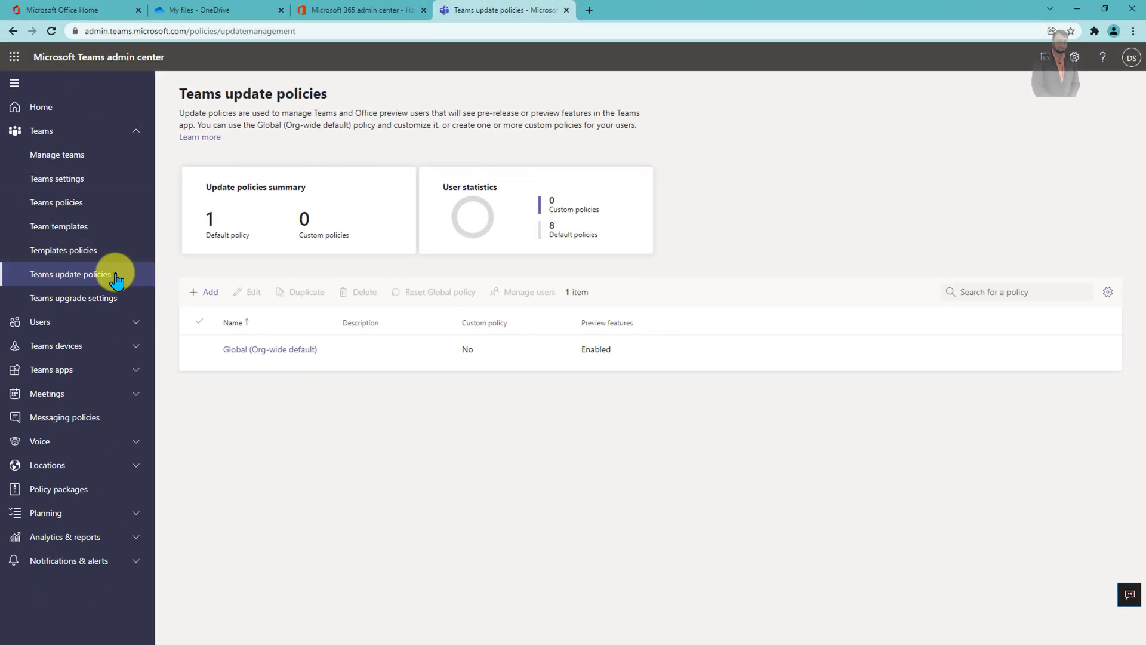
Set the Global (Org-wide default) update policy's Show preview features to Enabled.
left_click(275, 351)
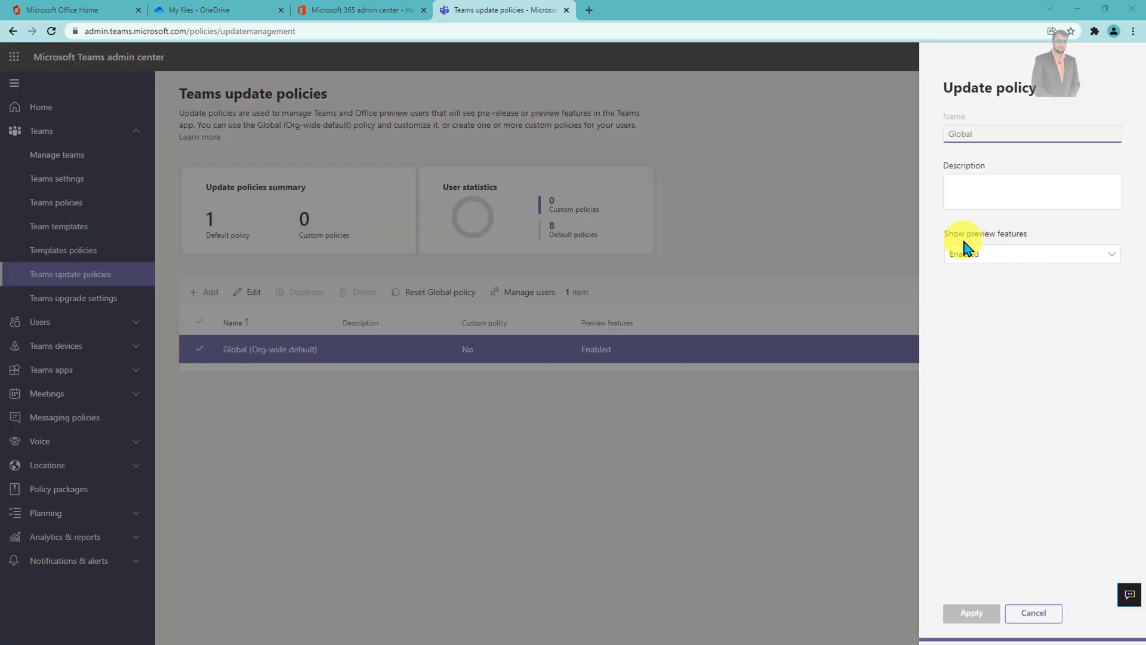
left_click(996, 262)
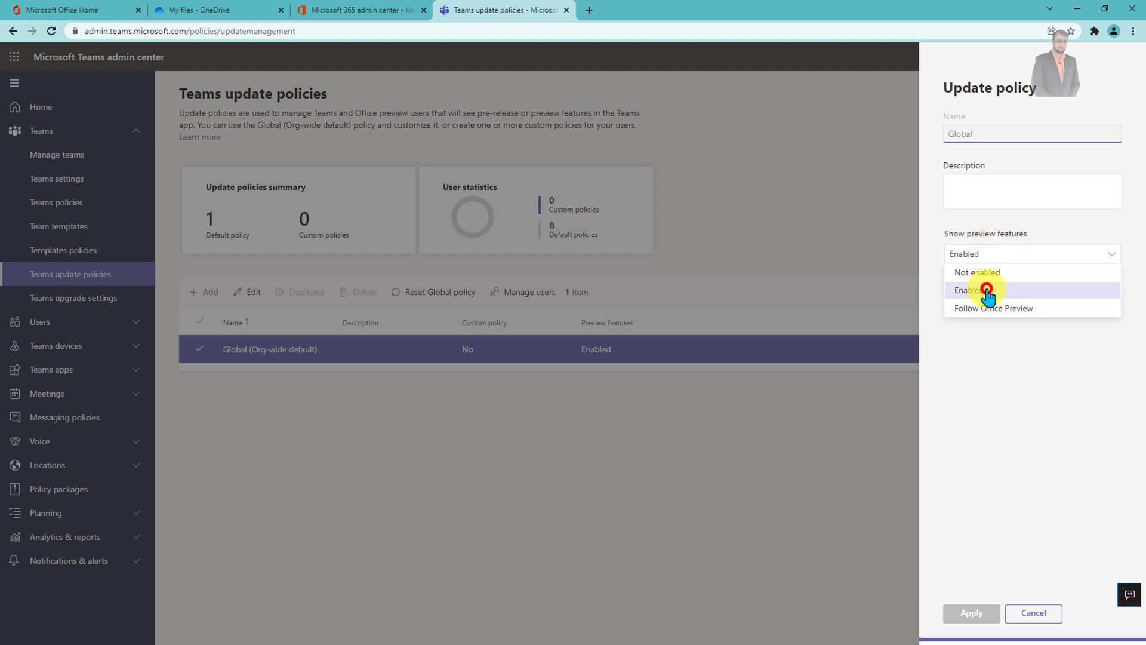
left_click(987, 291)
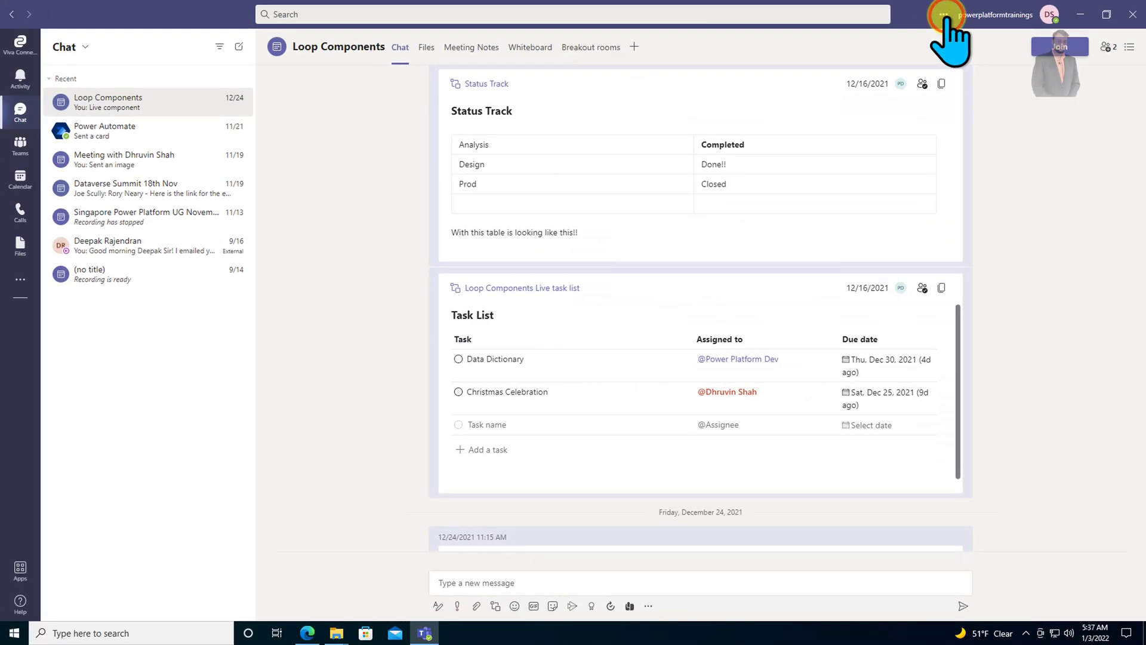
Switch Teams to public preview through About > Public preview and confirm the switch.
left_click(944, 14)
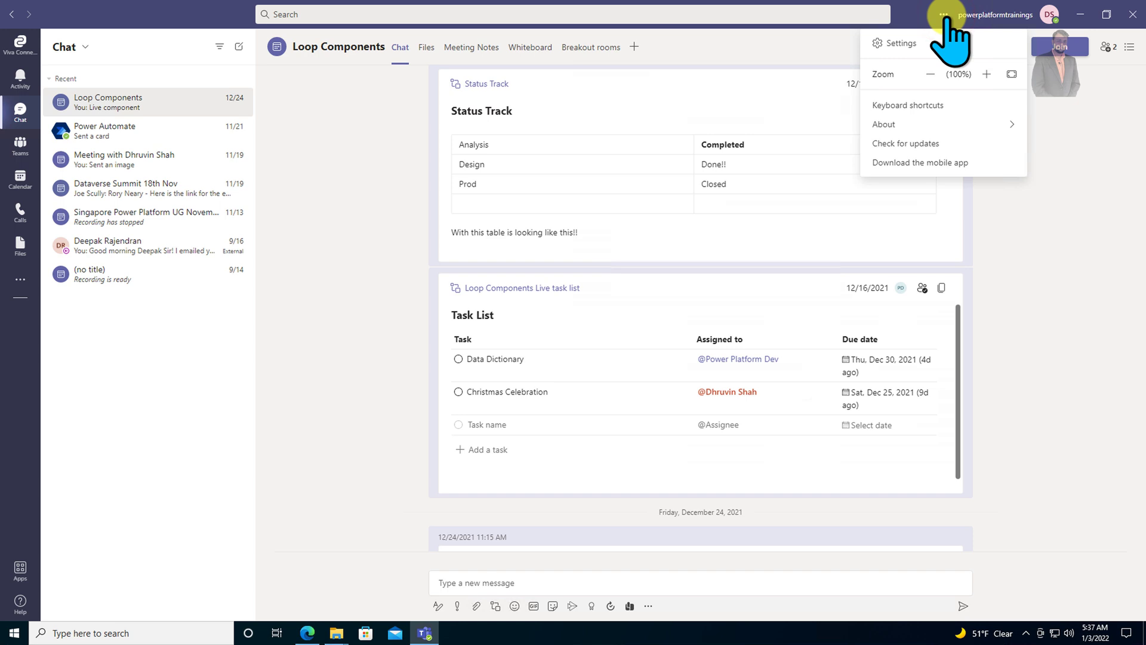
mouse_move(935, 119)
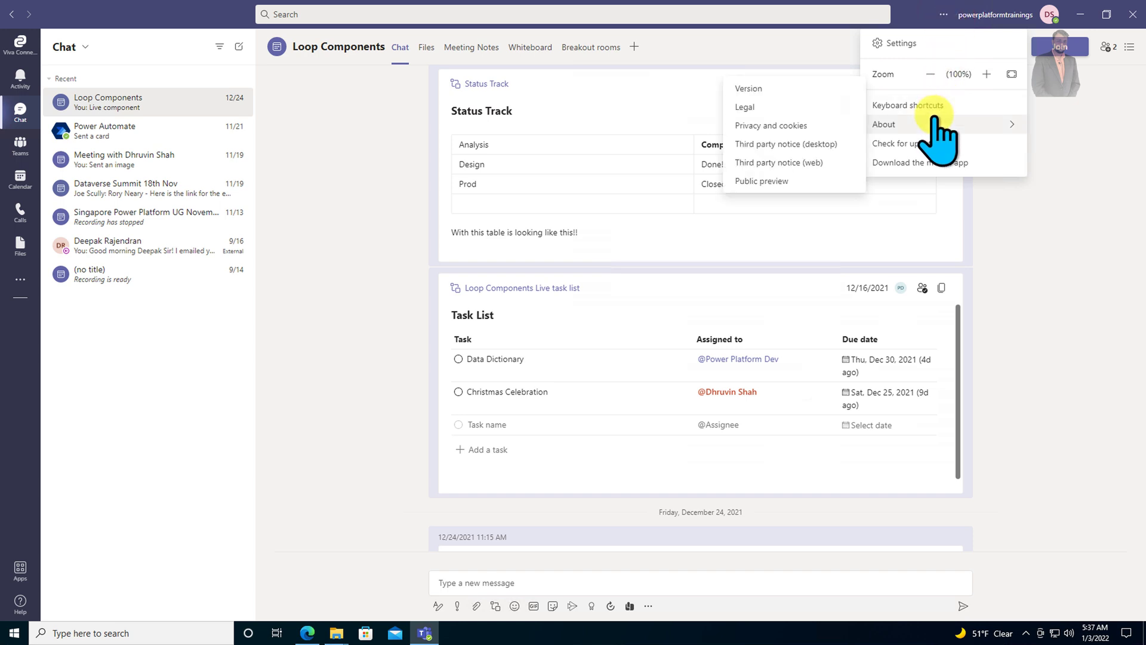
left_click(796, 182)
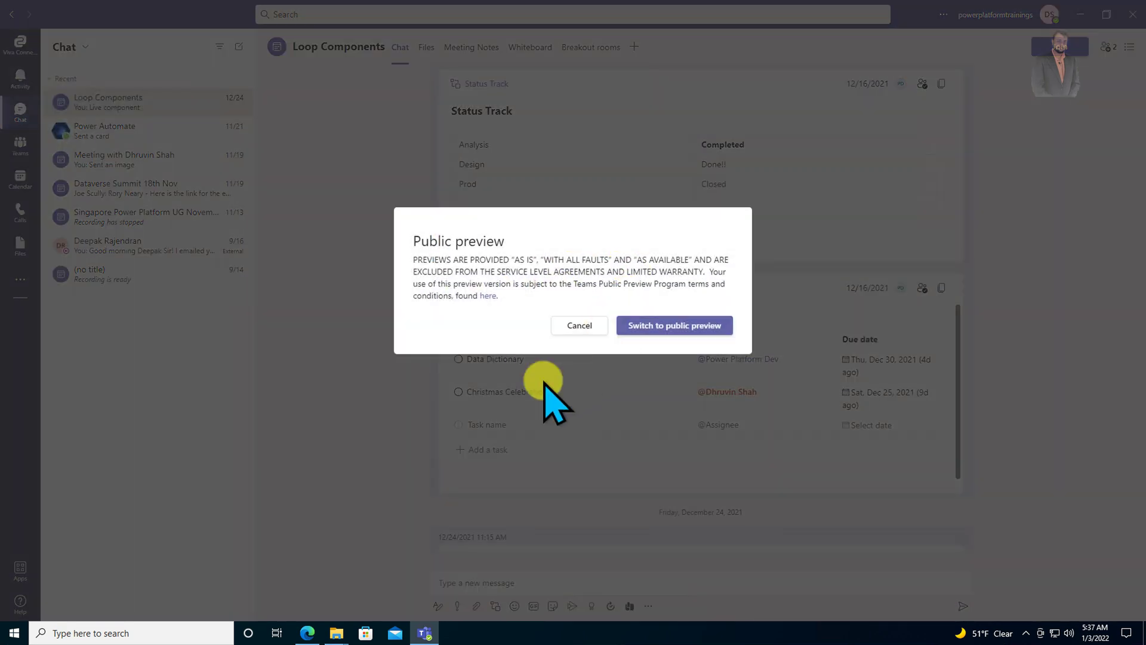
left_click(648, 328)
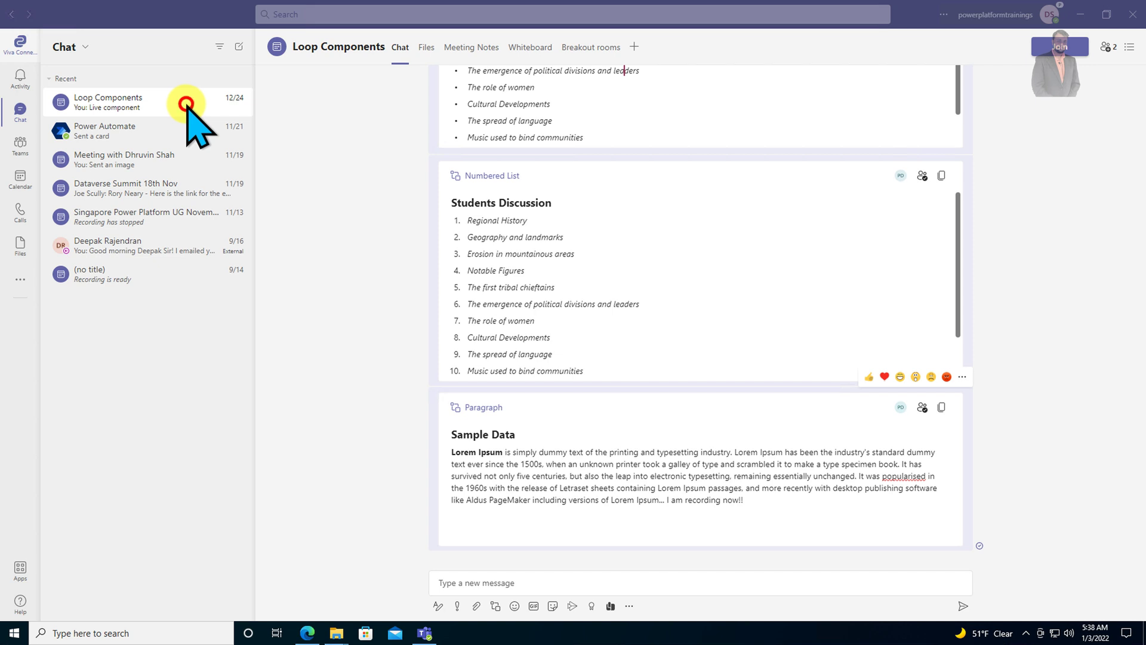
In the Loop Components chat, start a live bulleted list and paste in the title and four topics.
left_click(187, 104)
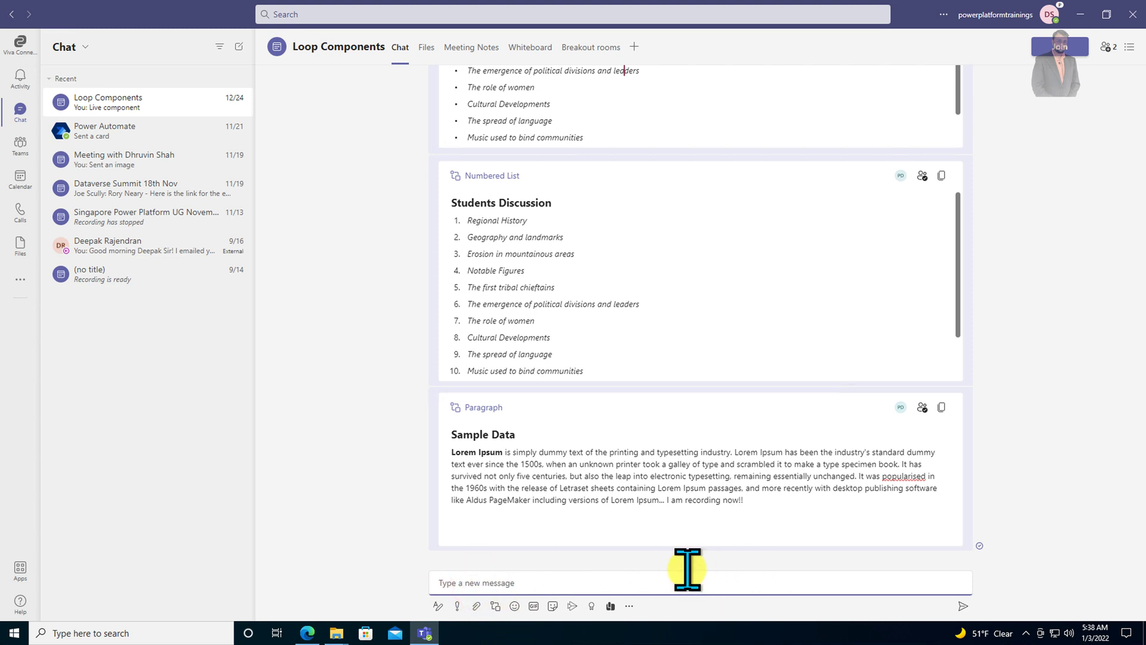
left_click(494, 607)
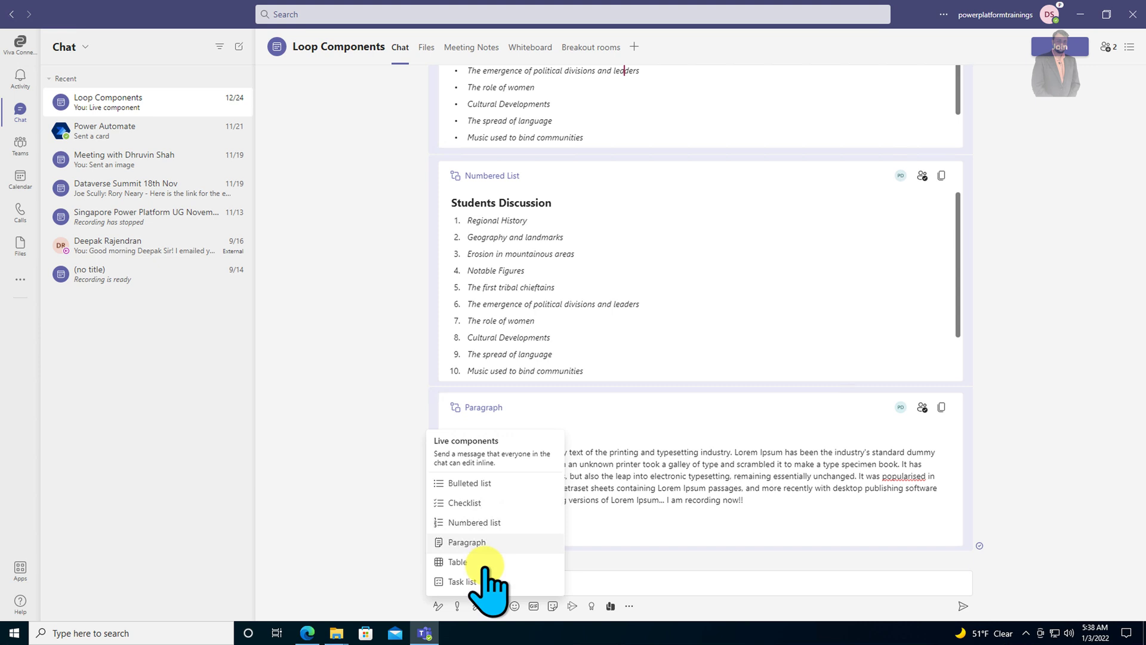
left_click(482, 484)
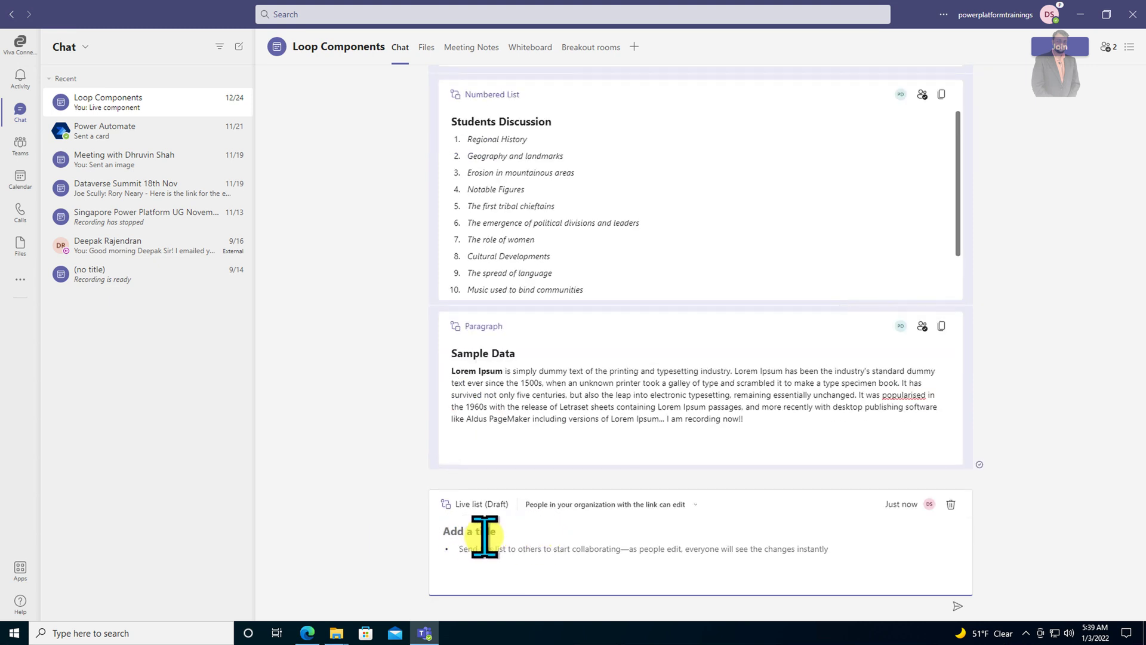
type("Discussion Topic for Students Regional History Geography and landmarks Erosion in mountainous areas Notable Figures")
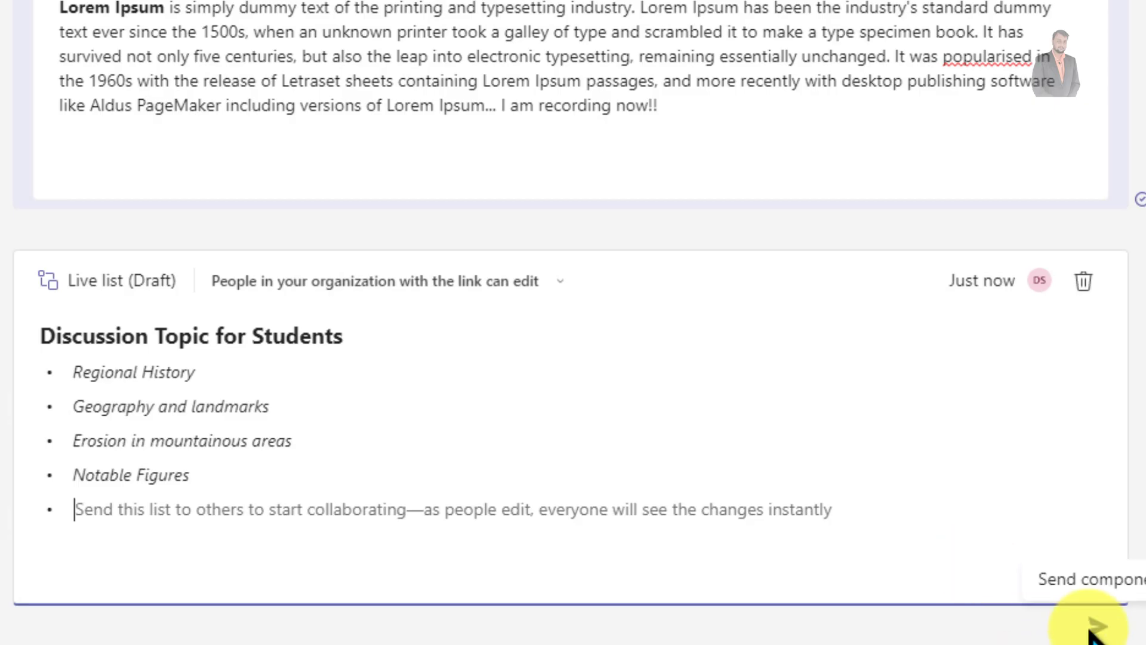
Send the Discussion Topic list and type 'Power' into its fifth bullet.
left_click(1092, 628)
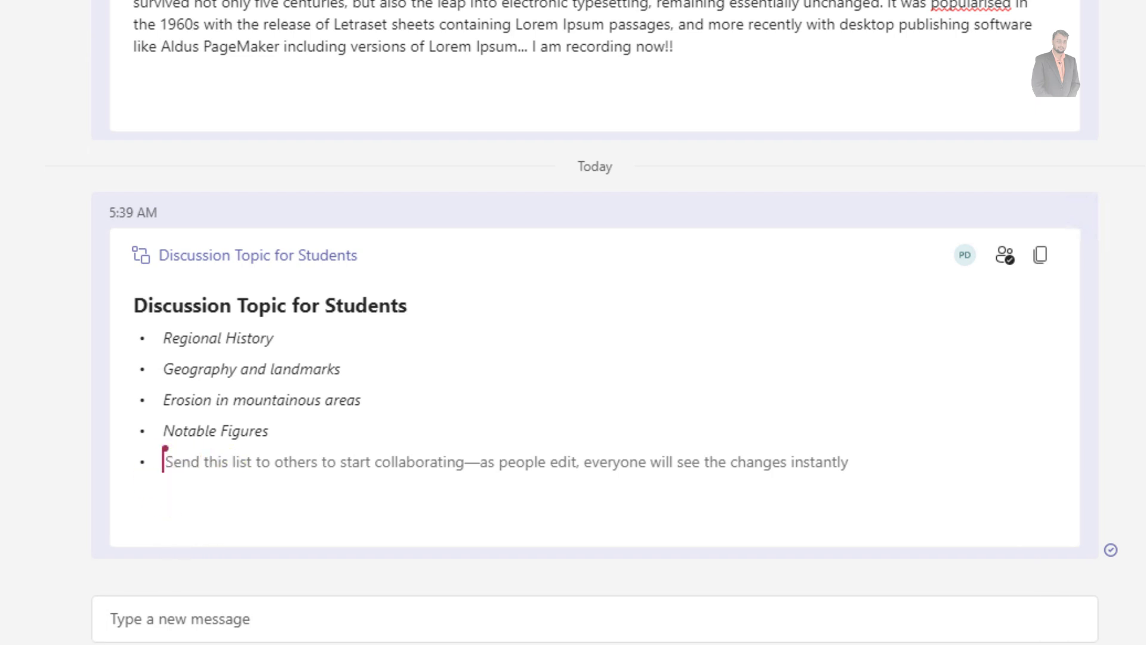
type("Power Paltfor cdev 2vjvk yvjckvkxcbxbvnvnnncvcxnnnbvnvbnvsdfhdgdfhhh")
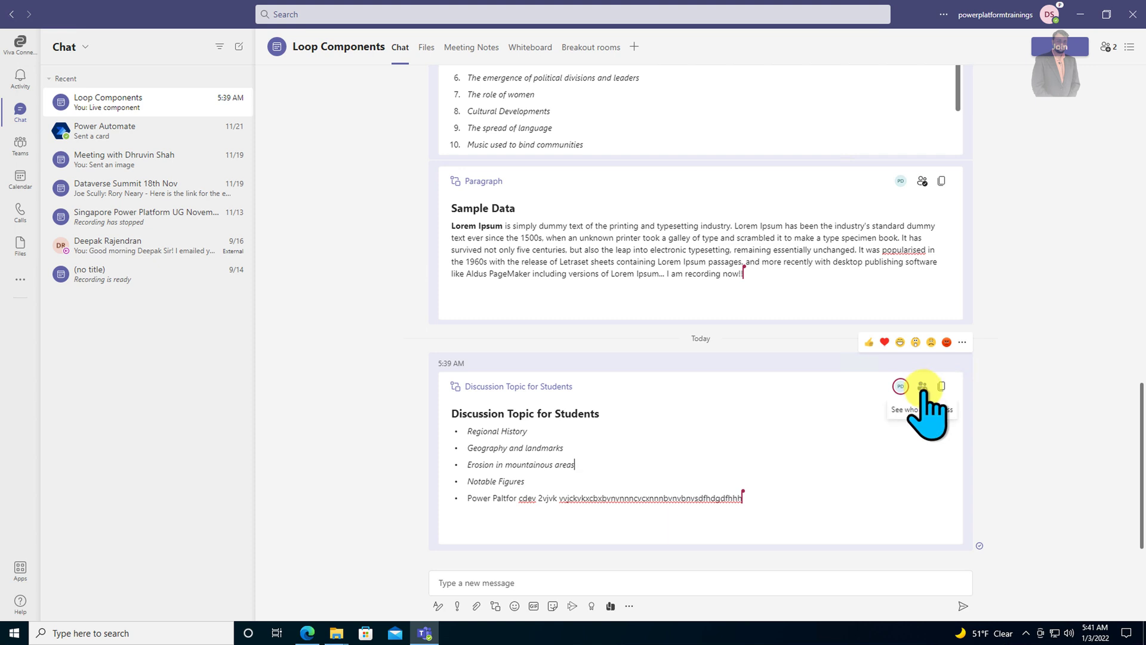
left_click(923, 388)
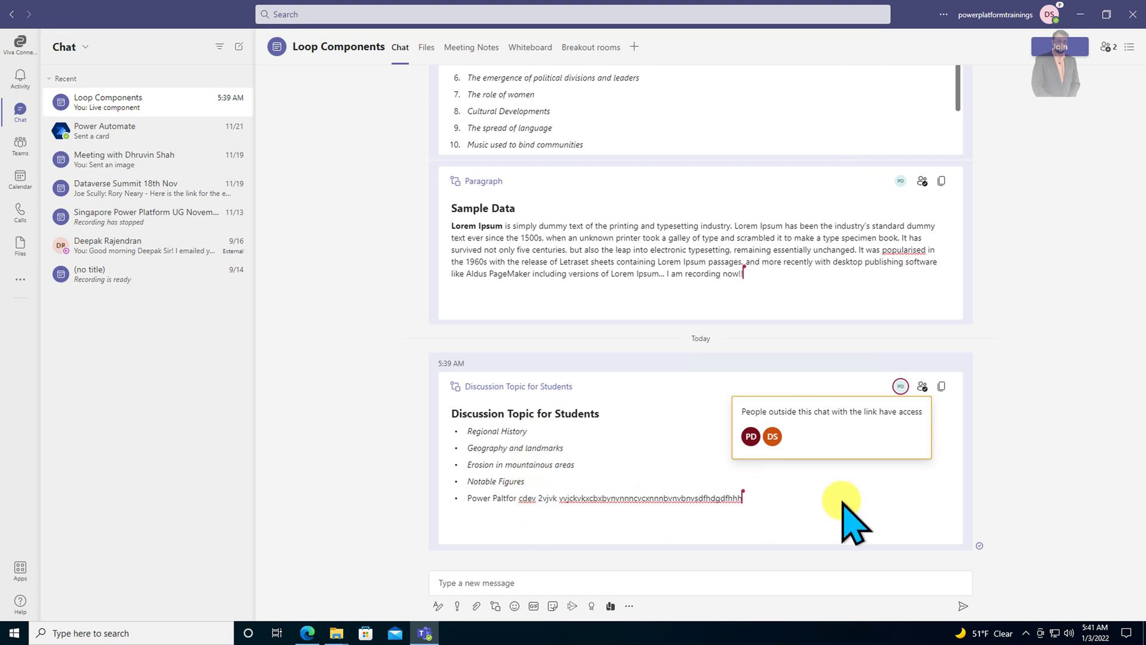
left_click(942, 386)
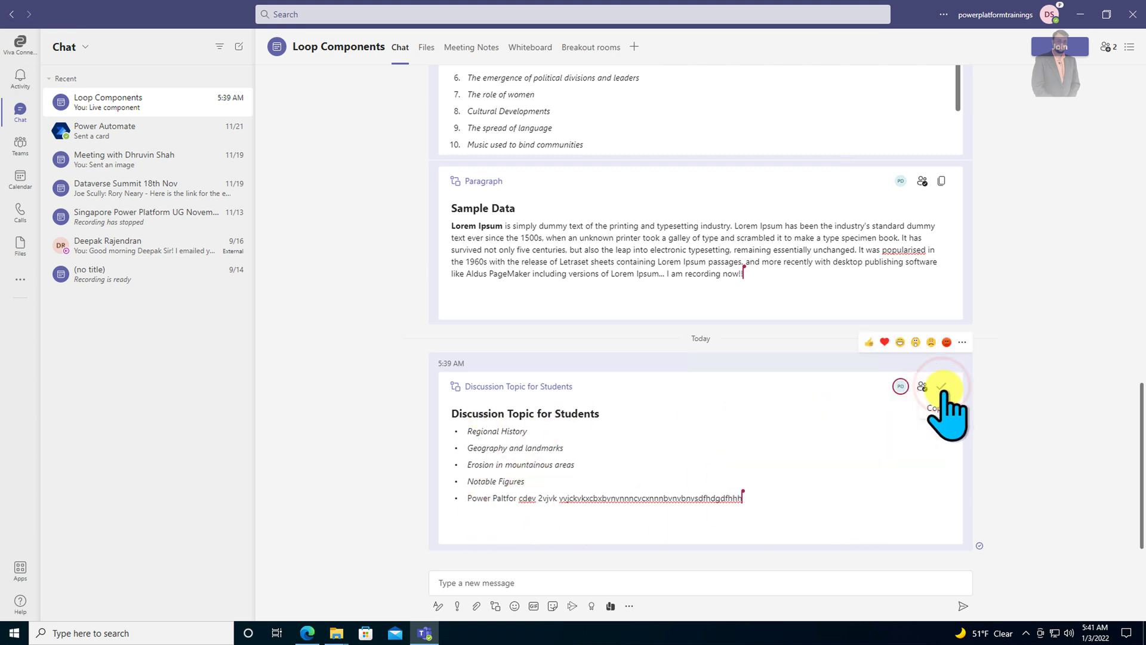
left_click(942, 386)
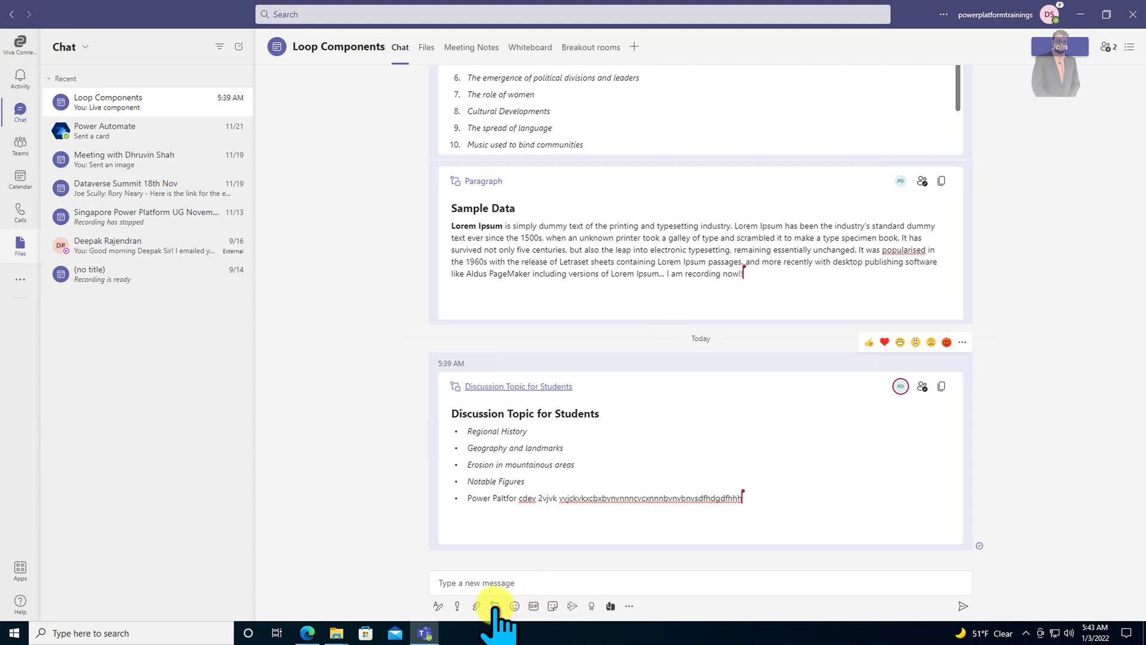
Start another bulleted list, leave its link settings unchanged, then open Discussion Topic for Students in the browser.
left_click(495, 606)
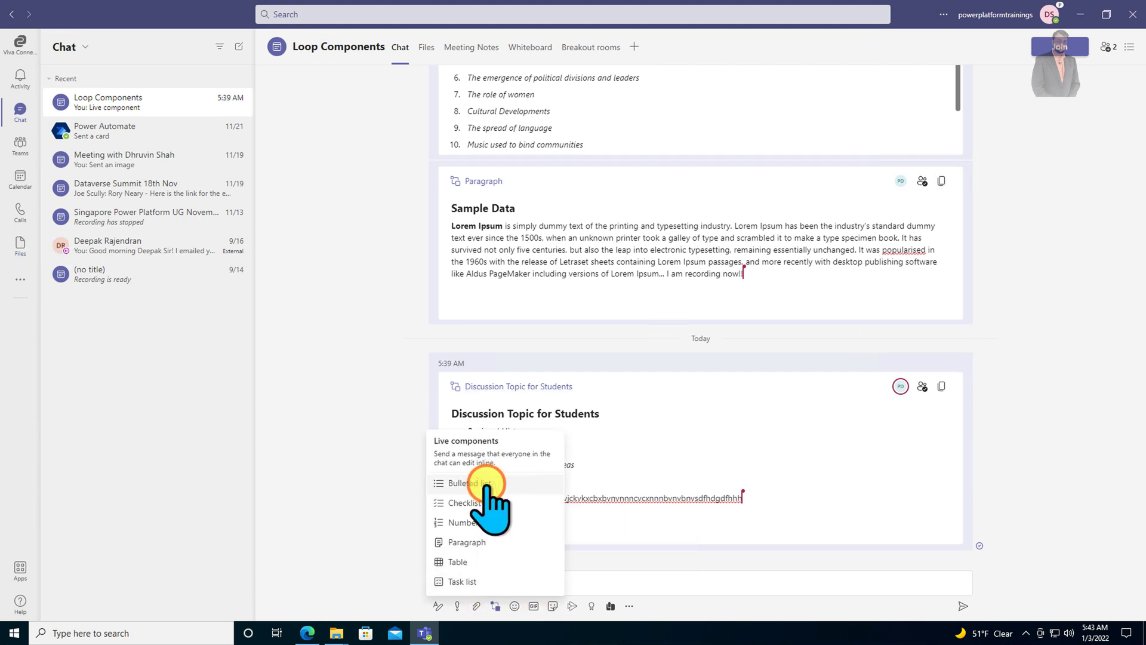
left_click(487, 483)
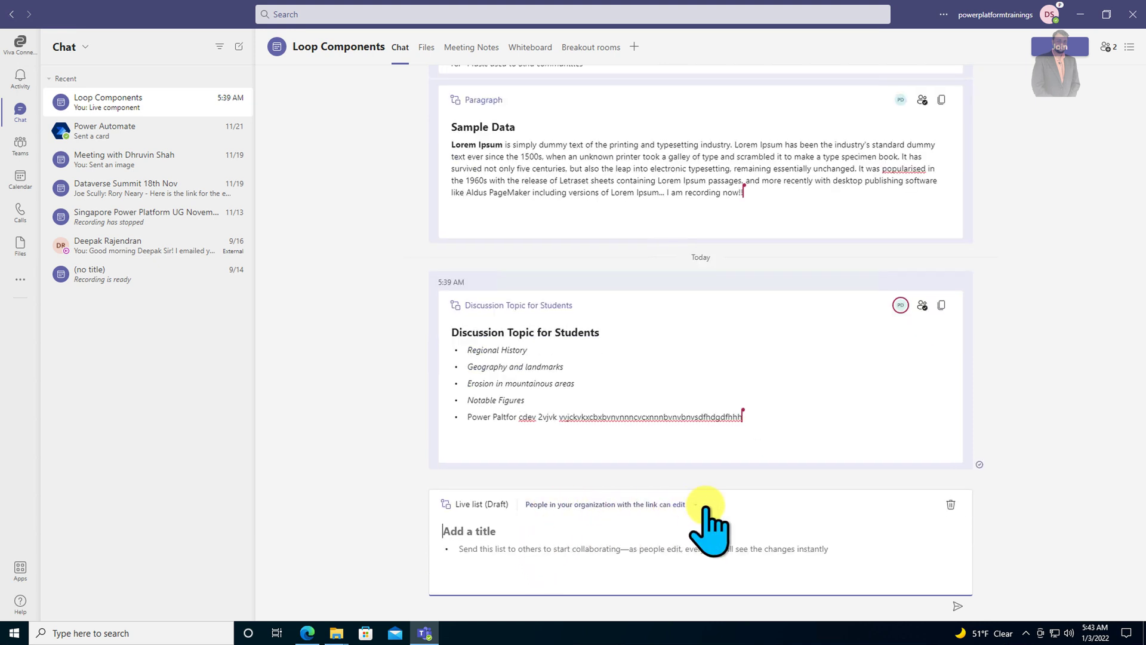
left_click(694, 502)
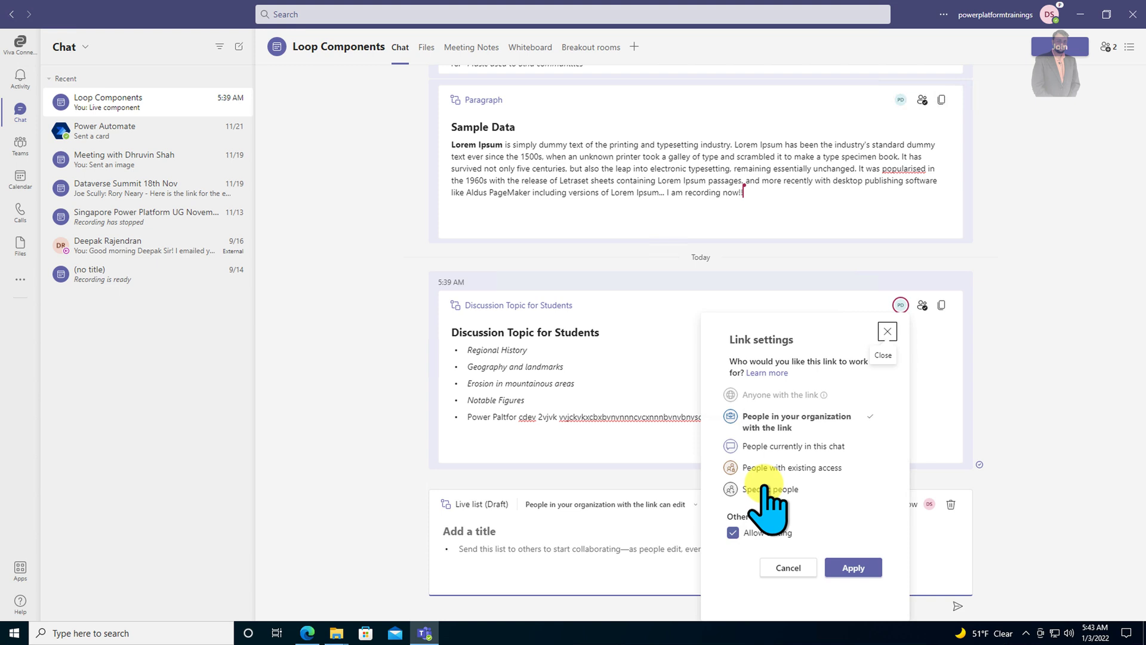
left_click(887, 331)
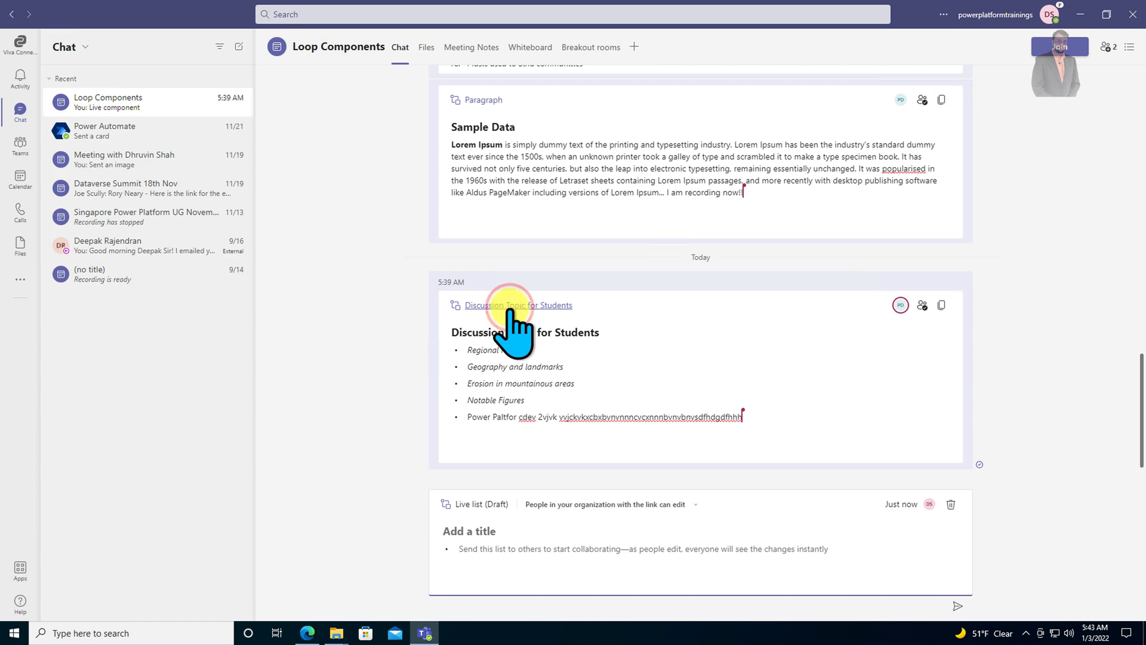
left_click(510, 305)
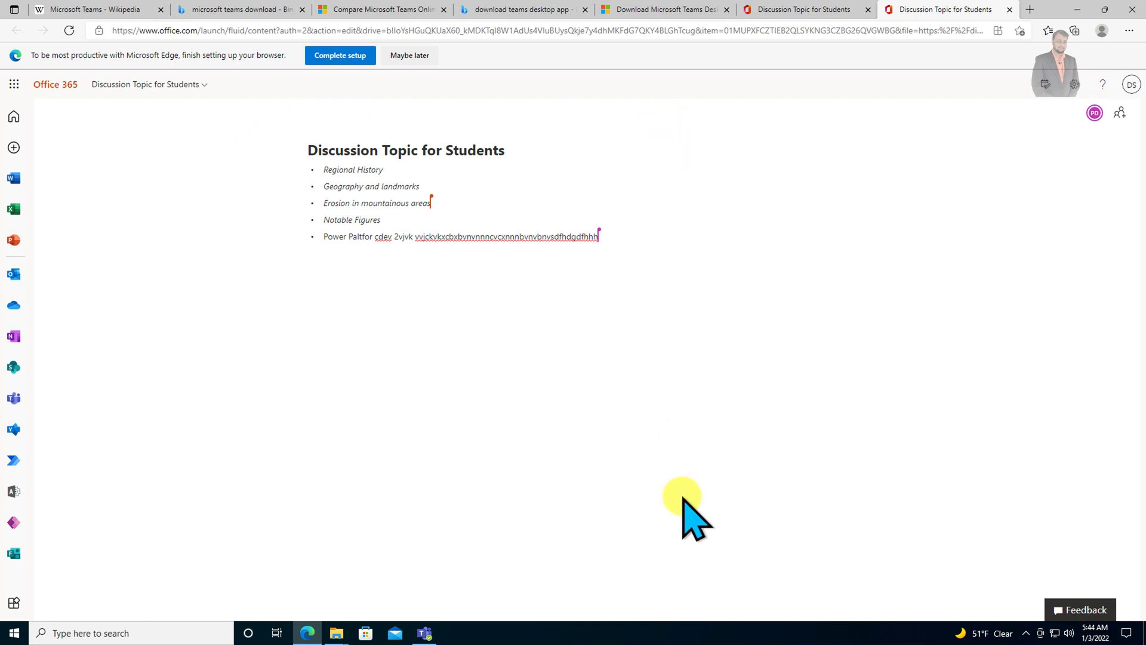
Show the file's name and location, then follow the location to its OneDrive folder.
left_click(205, 84)
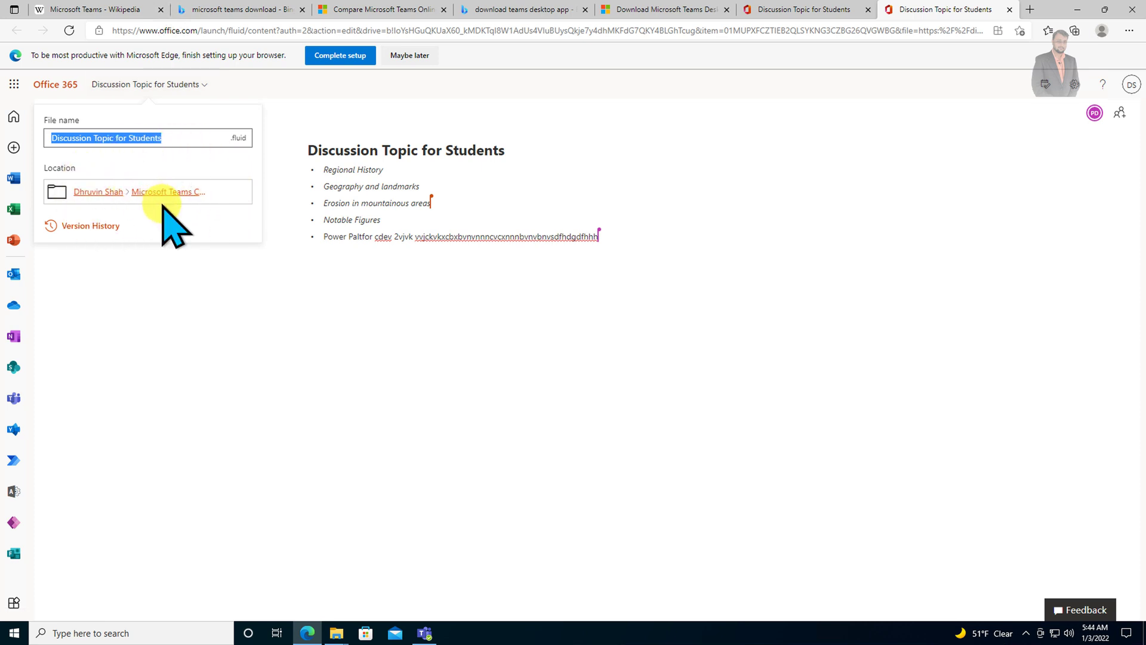
left_click(100, 192)
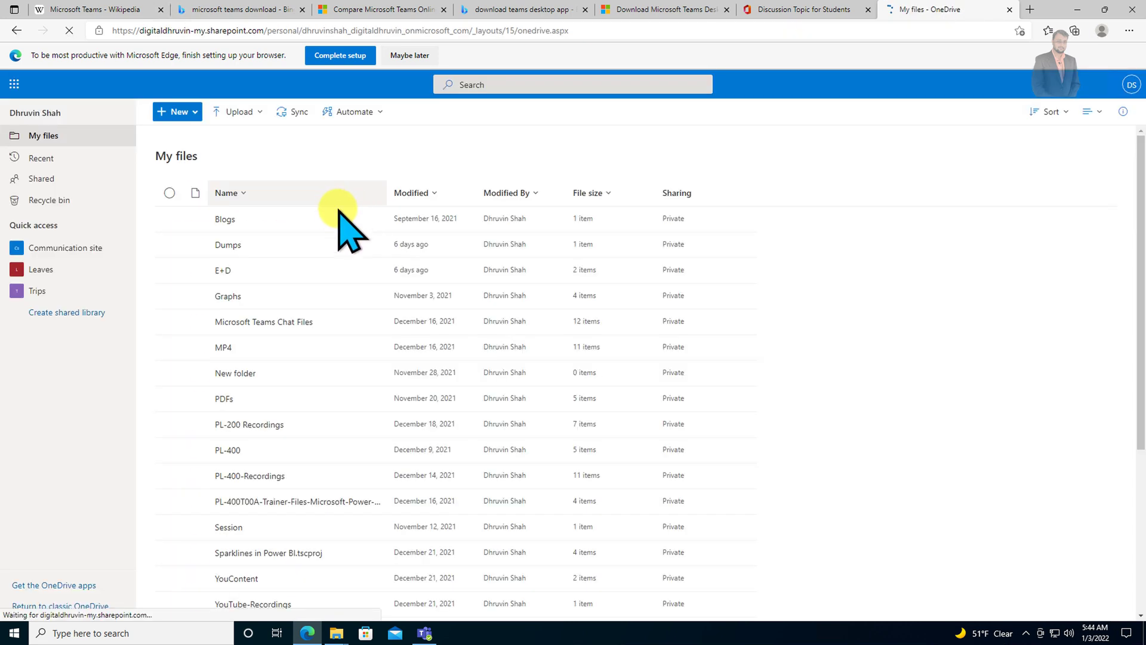
Open the Microsoft Teams Chat Files folder to view the .fluid files, then minimize Edge.
left_click(265, 323)
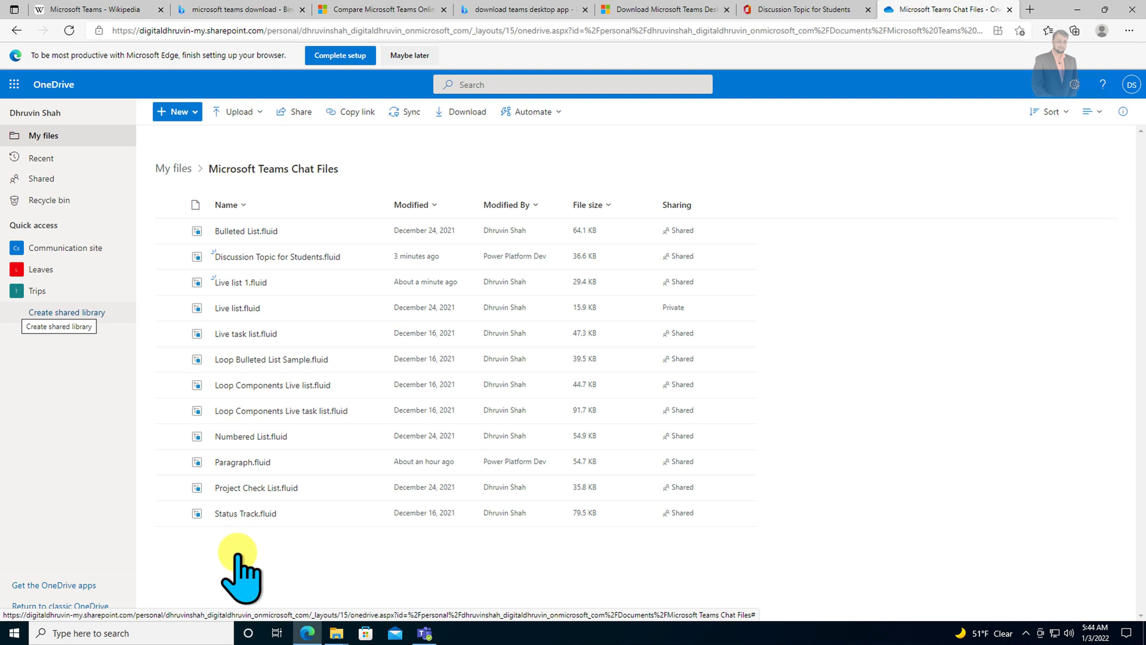
left_click(1081, 9)
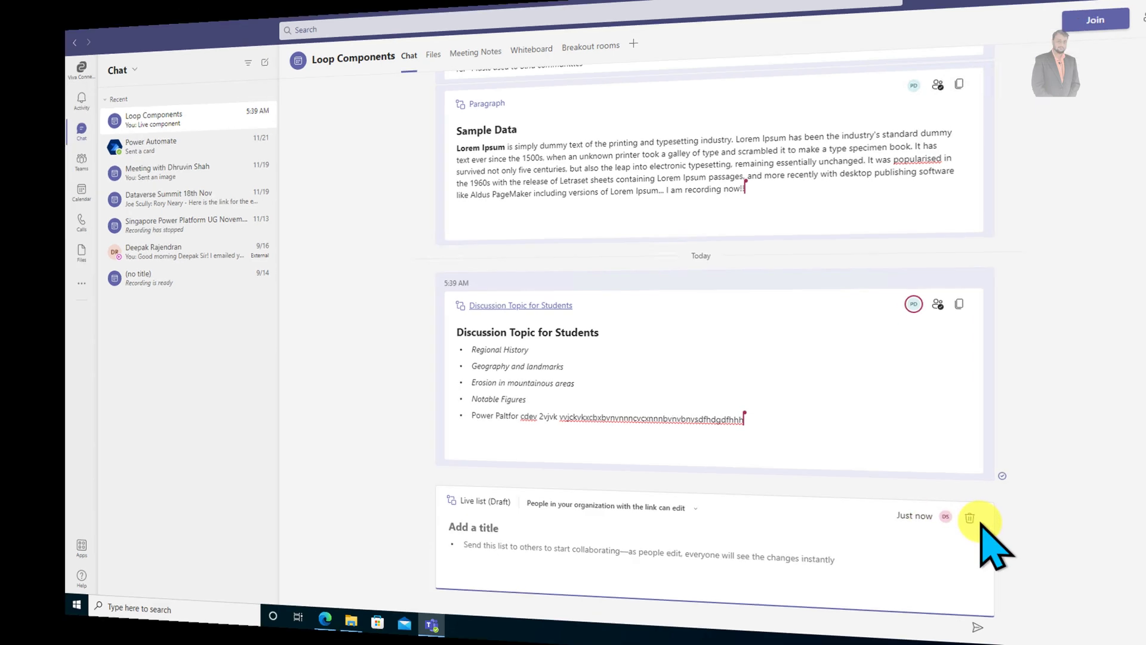
Discard the empty list draft and post a new Checklist component titled Check List.
left_click(962, 511)
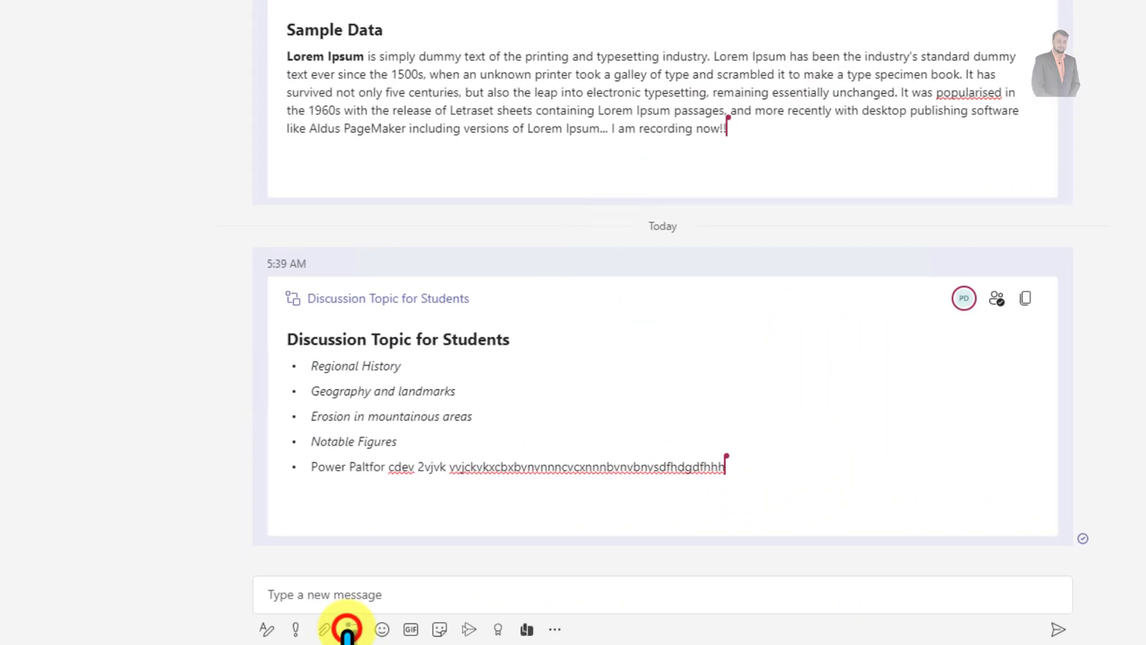
left_click(346, 629)
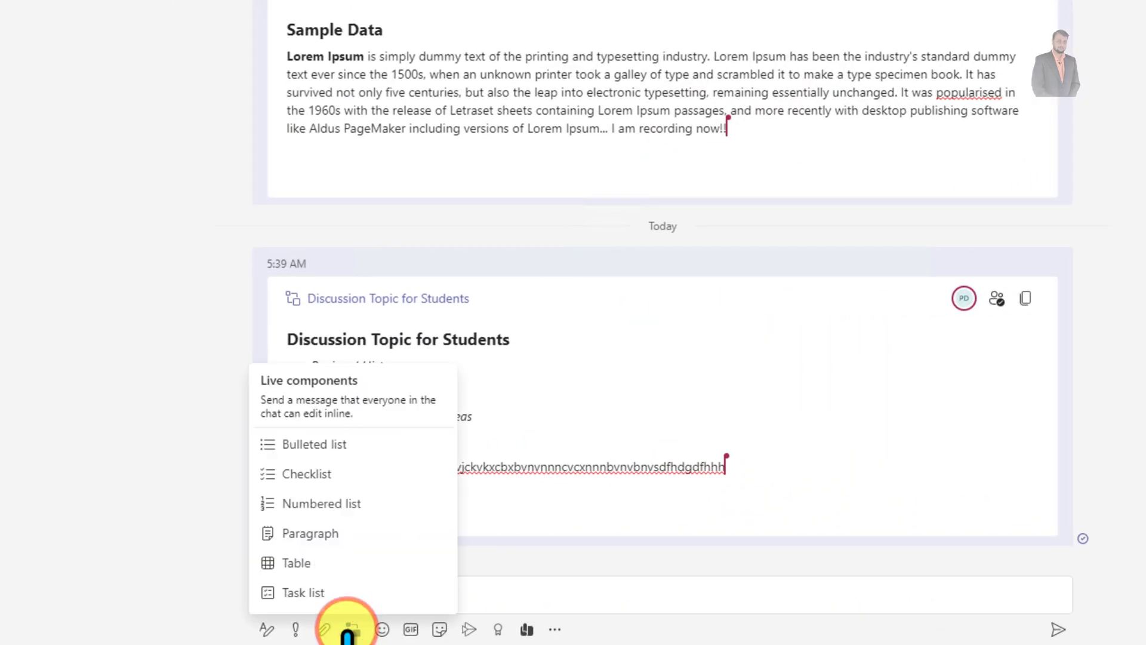
left_click(317, 474)
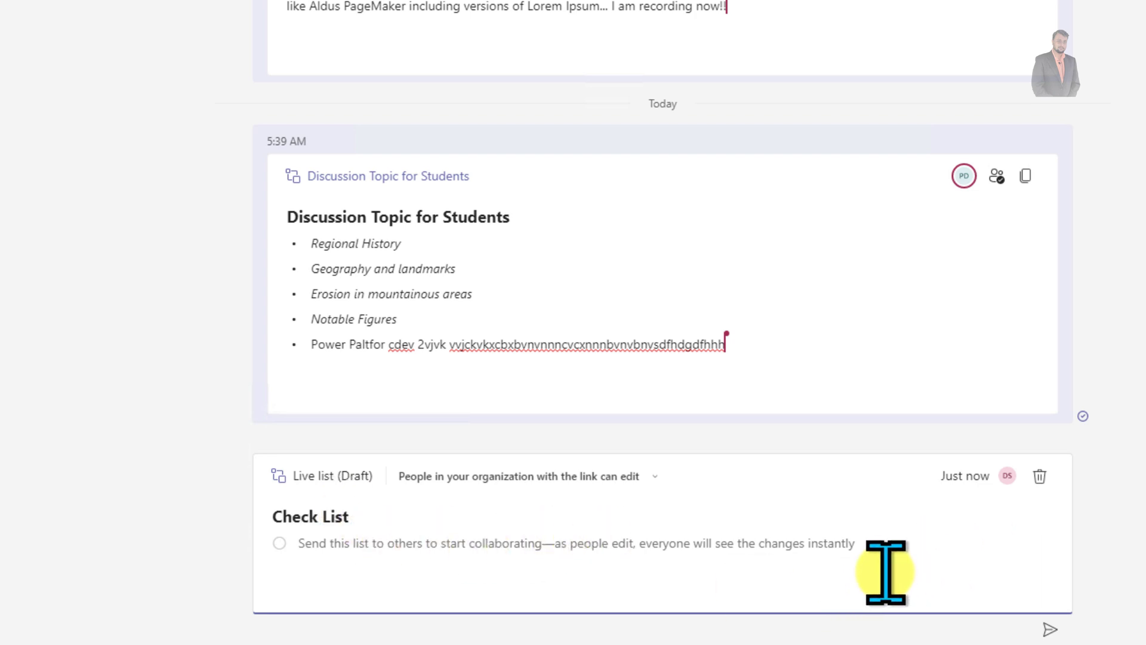
left_click(1051, 630)
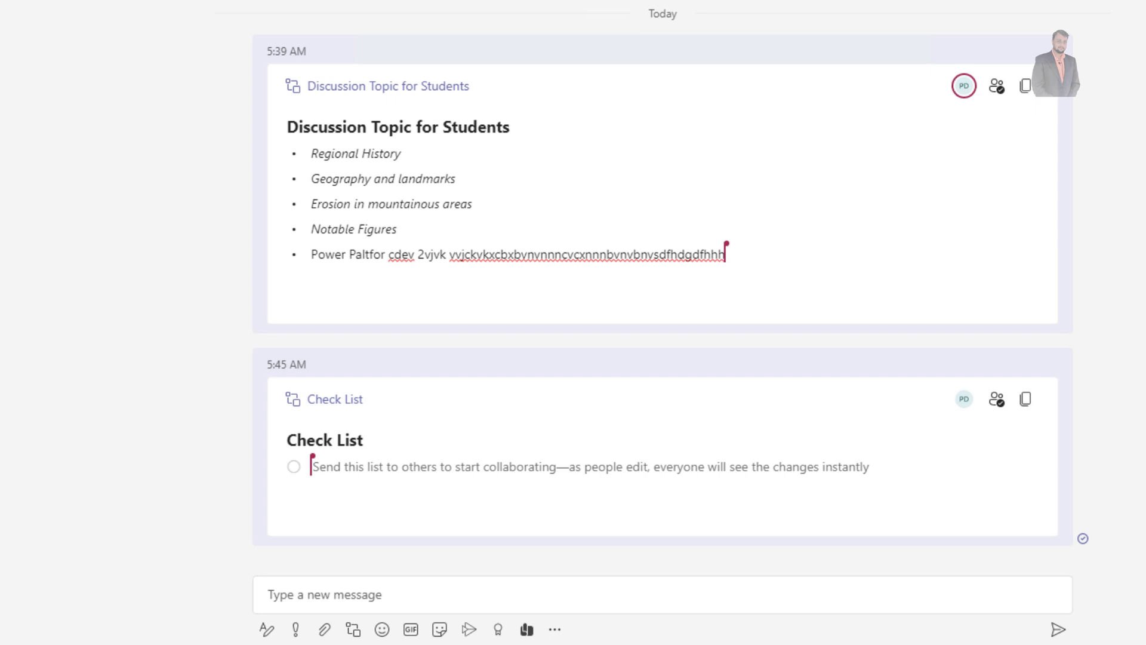
Enter three Check List items: 'Check L', a person's name, and 'asdgfghg'.
type("Check List")
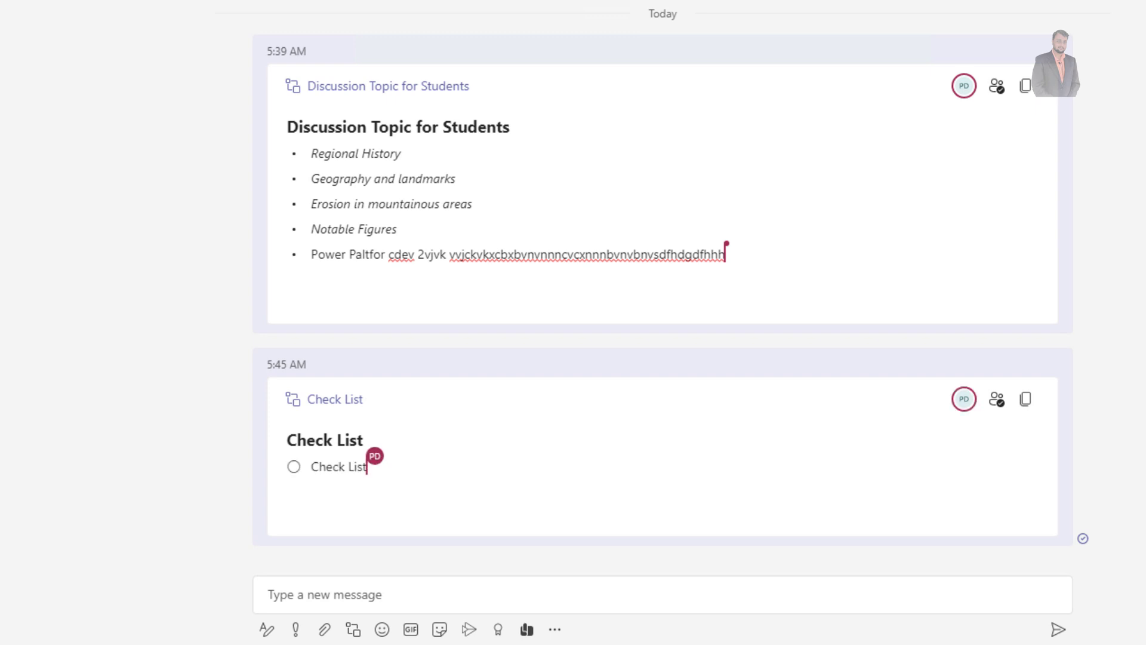
key("Return")
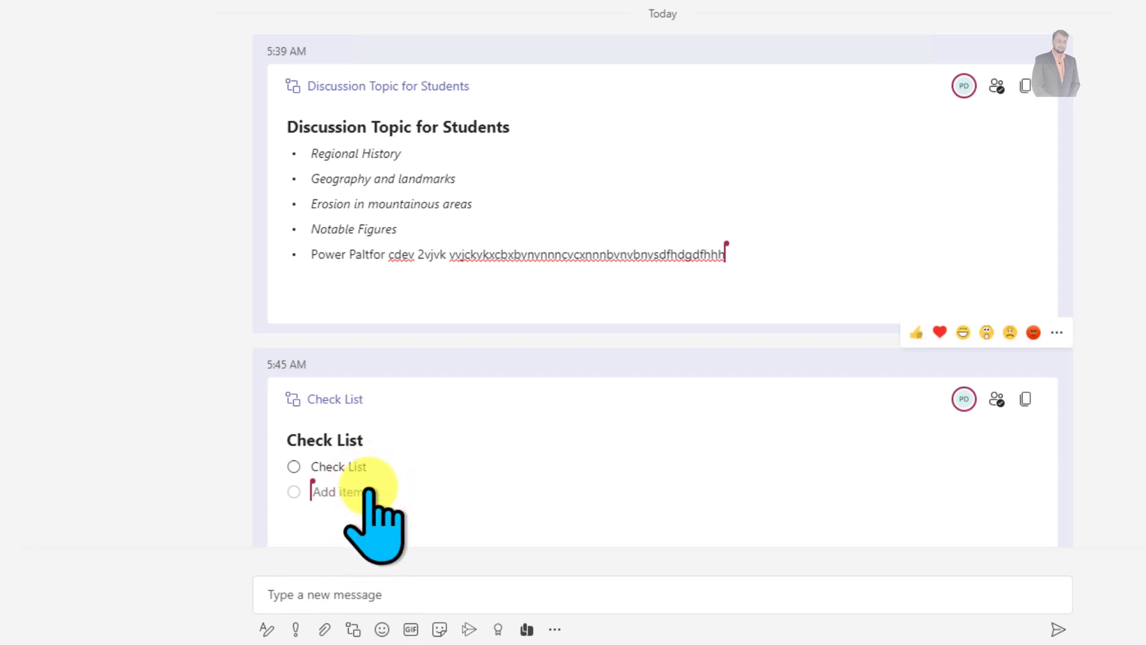
type("Dhruvin")
key("Return")
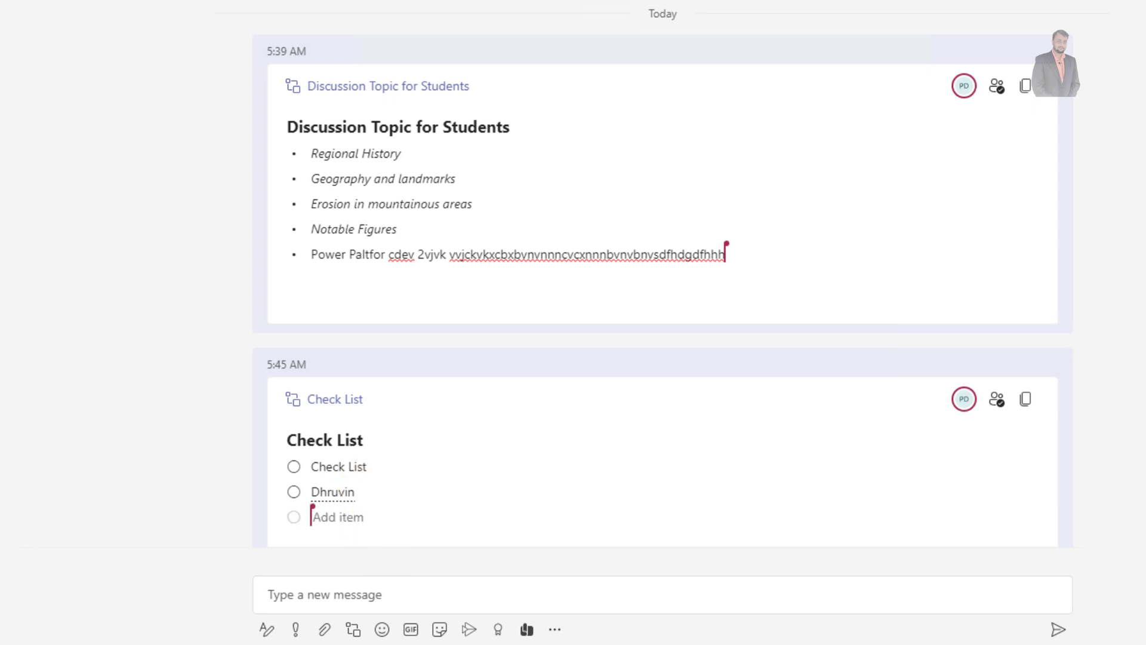
type("asdgfghg")
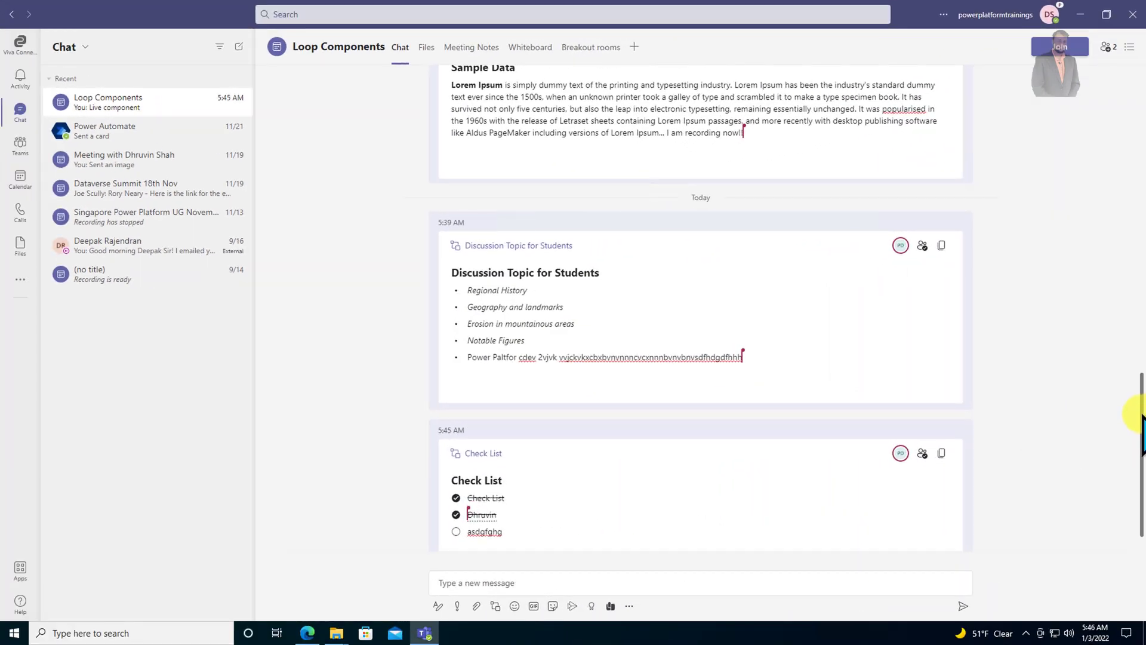
Refresh the Numbered List component and bold the word Regional in its first item.
left_click(493, 606)
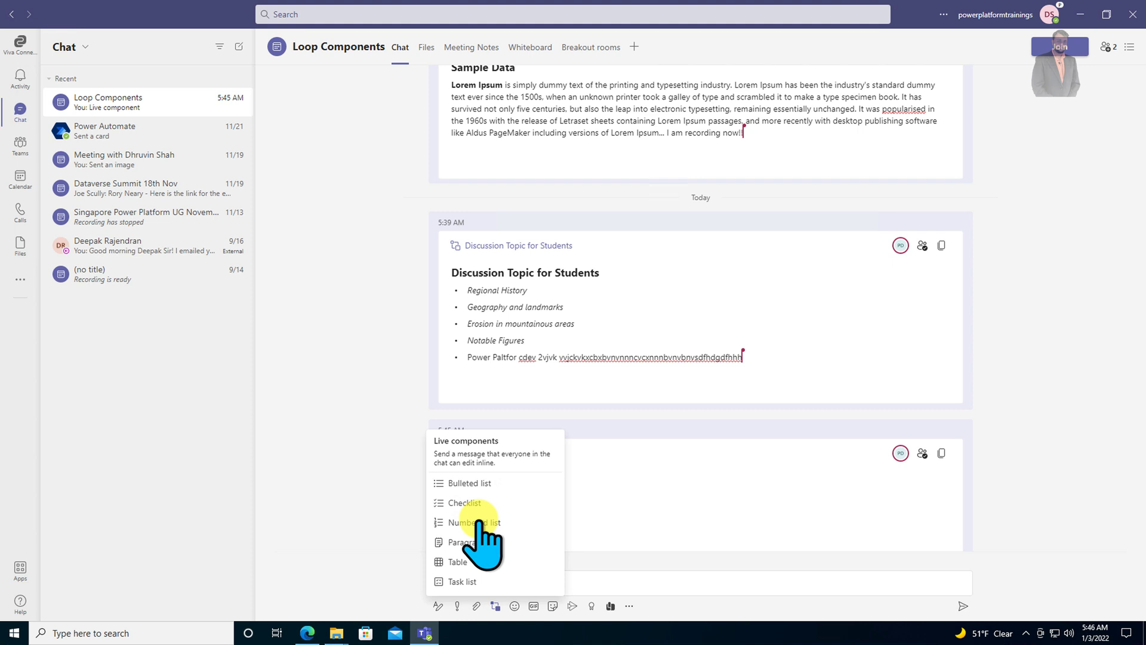
left_click(1042, 445)
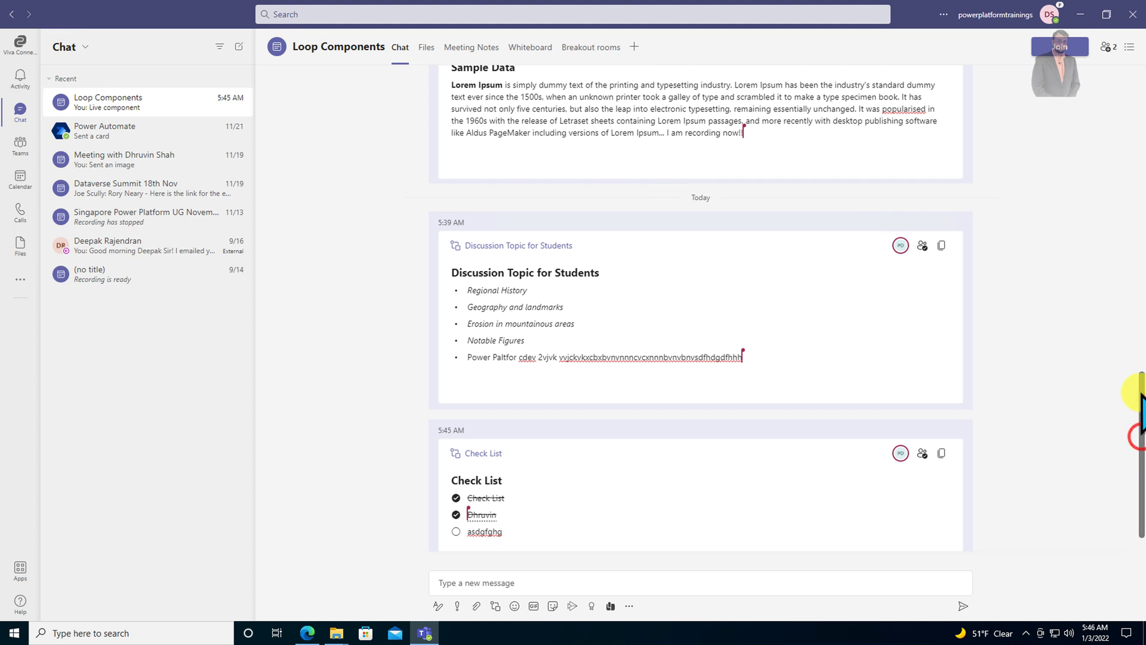
scroll(1137, 358, "up", 10)
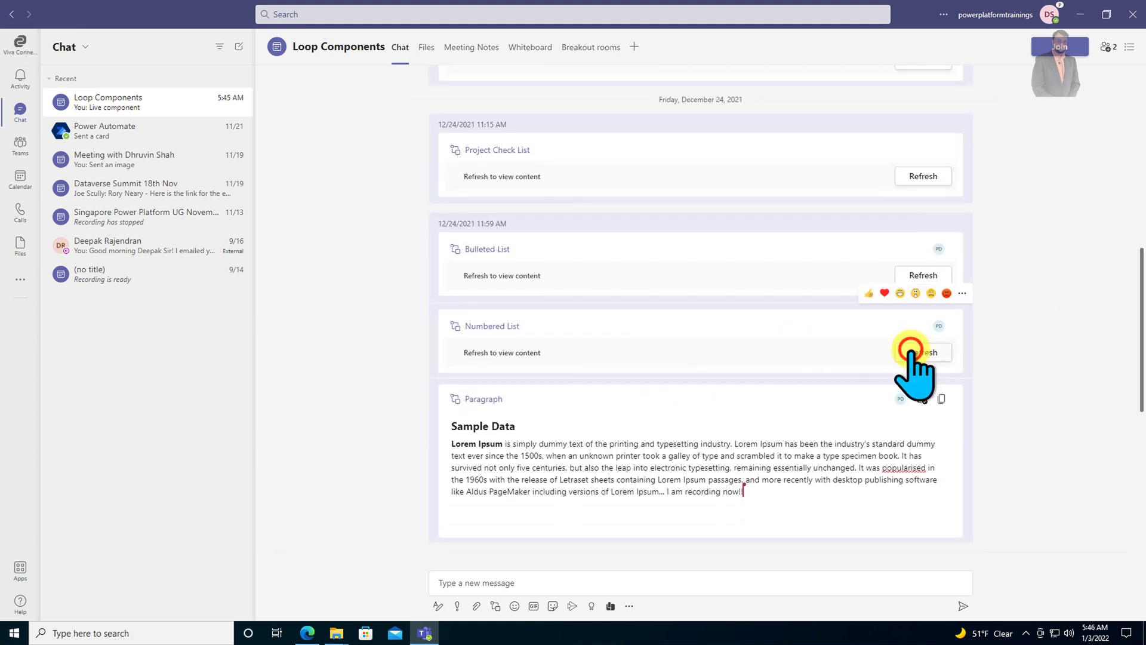
left_click(910, 354)
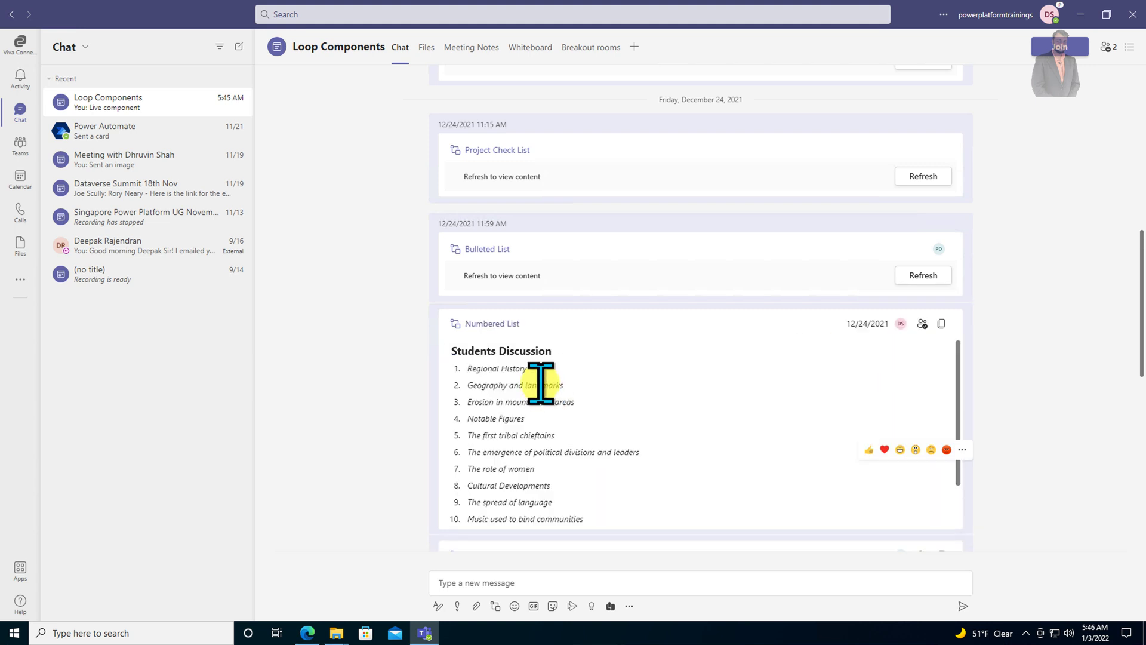
double_click(473, 369)
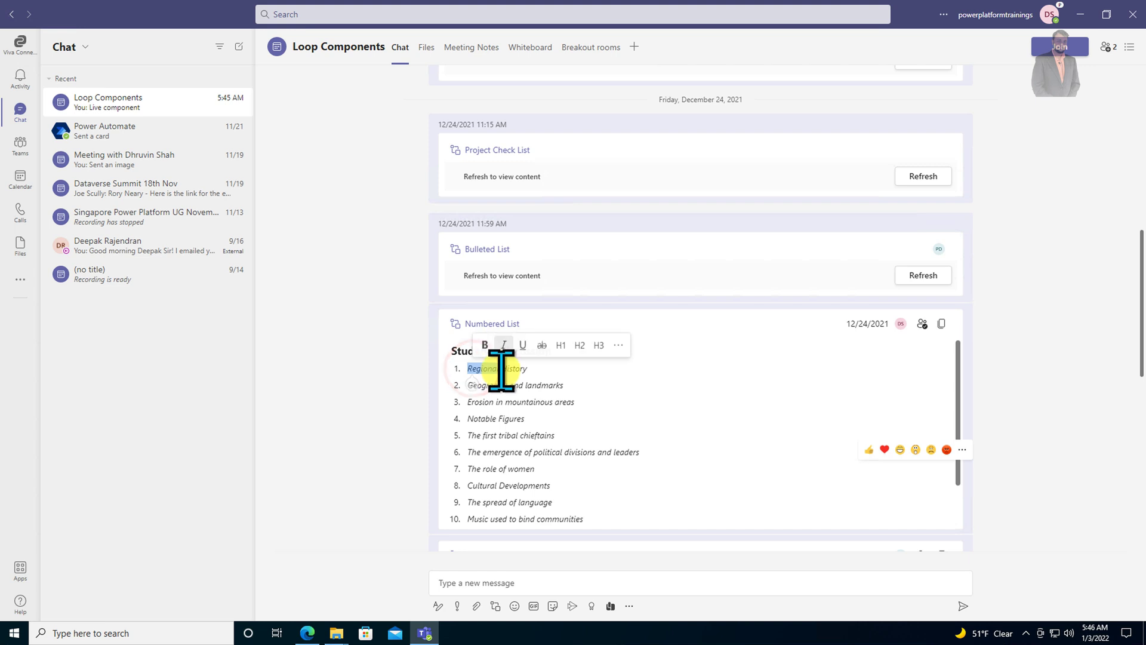
left_click(487, 345)
left_click(524, 395)
Select 'mountainous' in item 3, then open and dismiss the live components list.
double_click(527, 401)
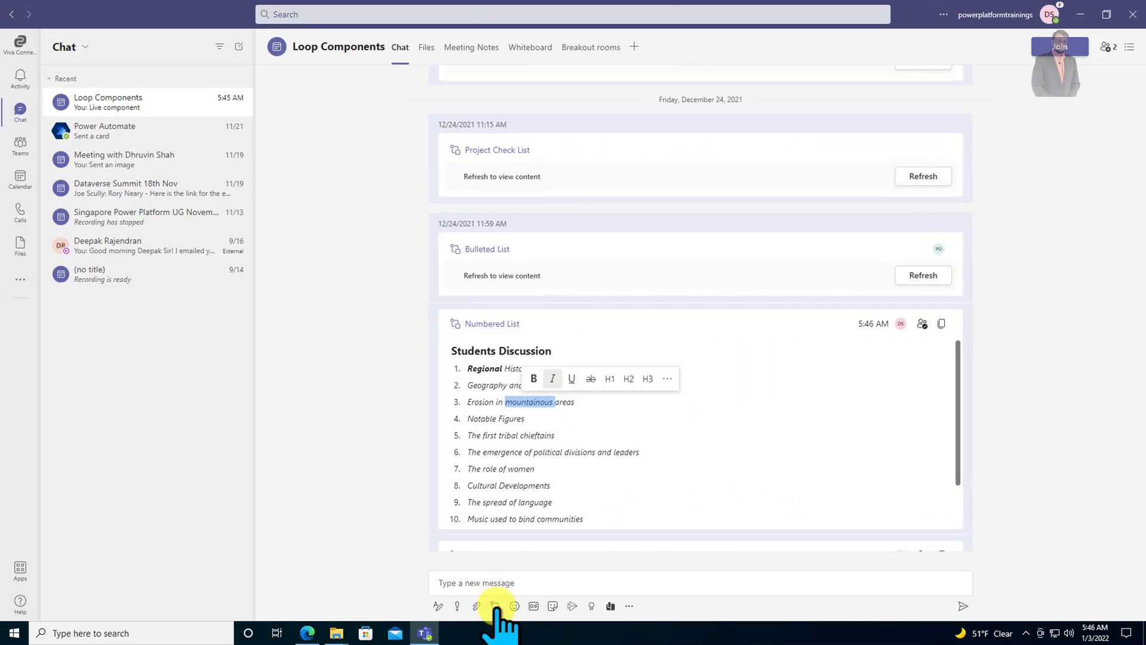
left_click(496, 606)
mouse_move(507, 558)
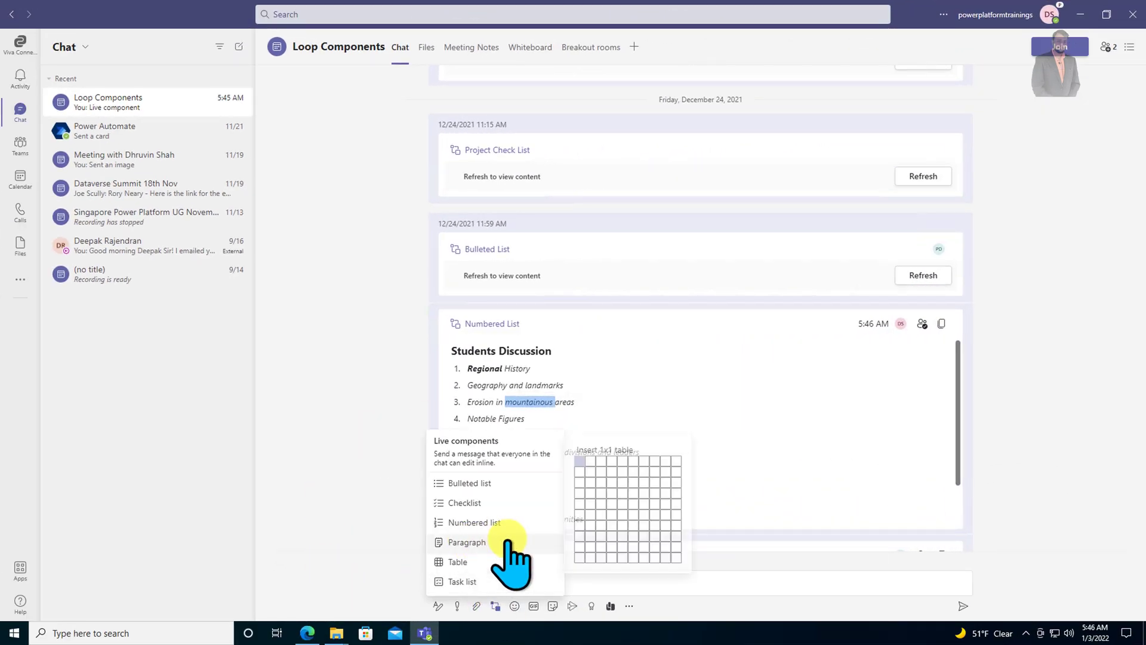
left_click(1033, 402)
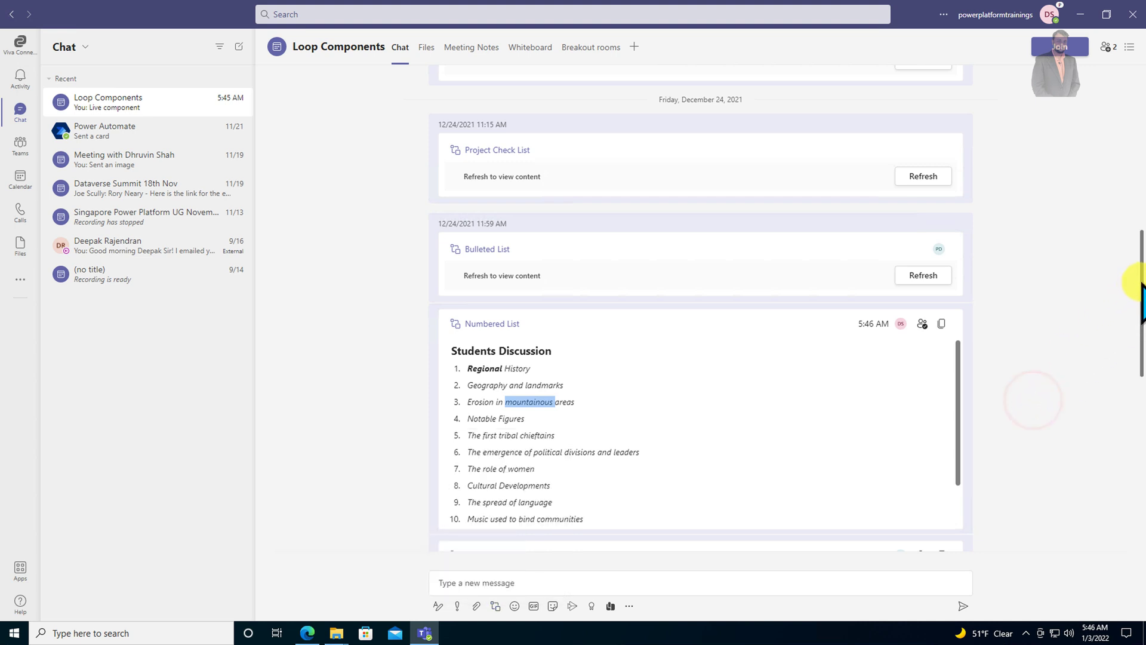
scroll(1140, 281, "down", 4)
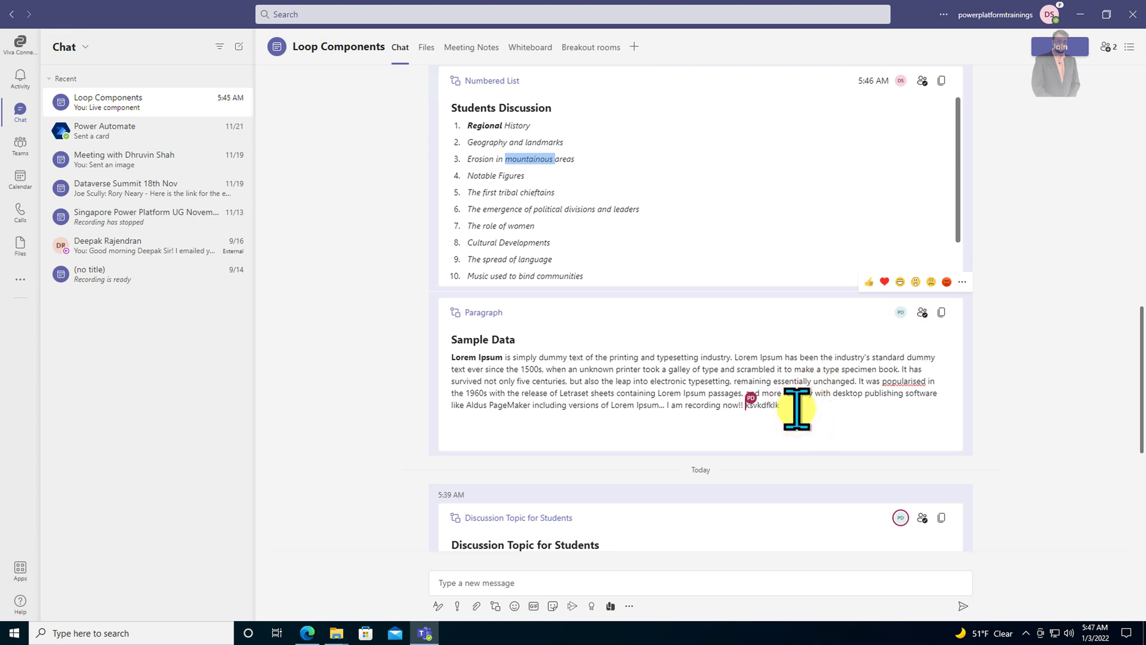
left_click(797, 409)
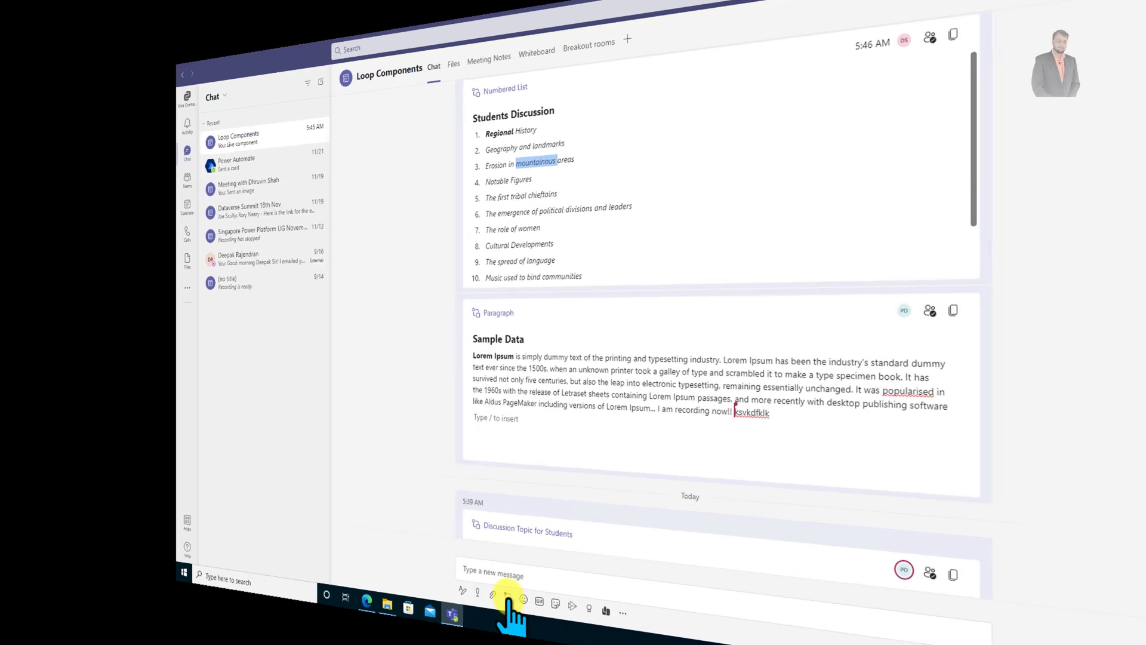
left_click(495, 606)
mouse_move(464, 569)
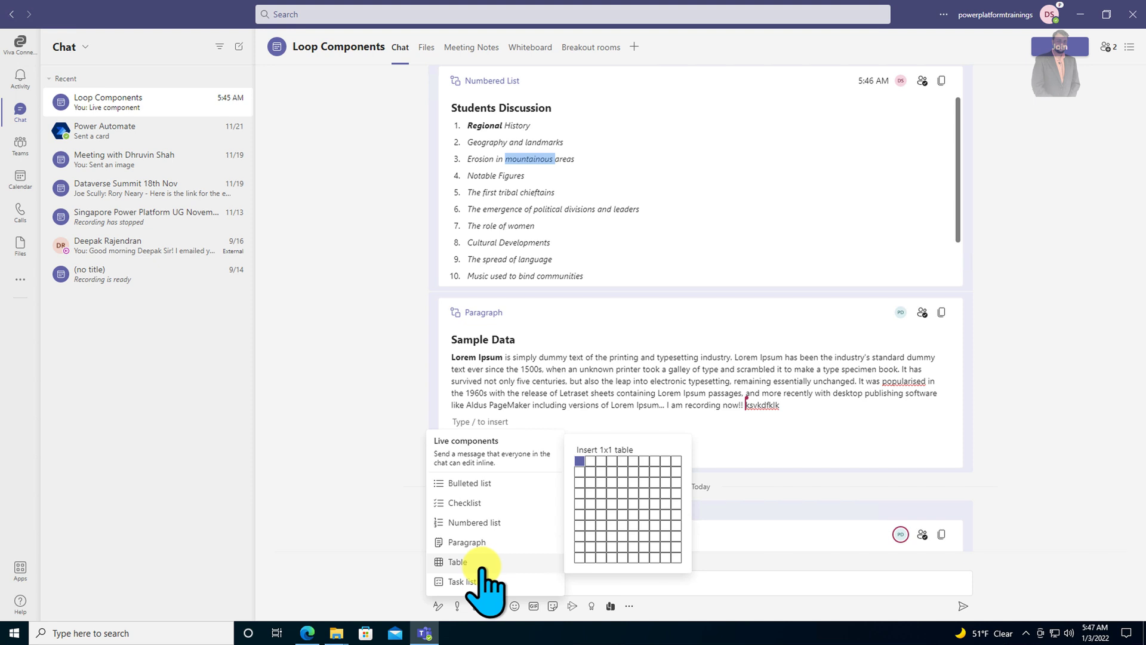
left_click(1008, 351)
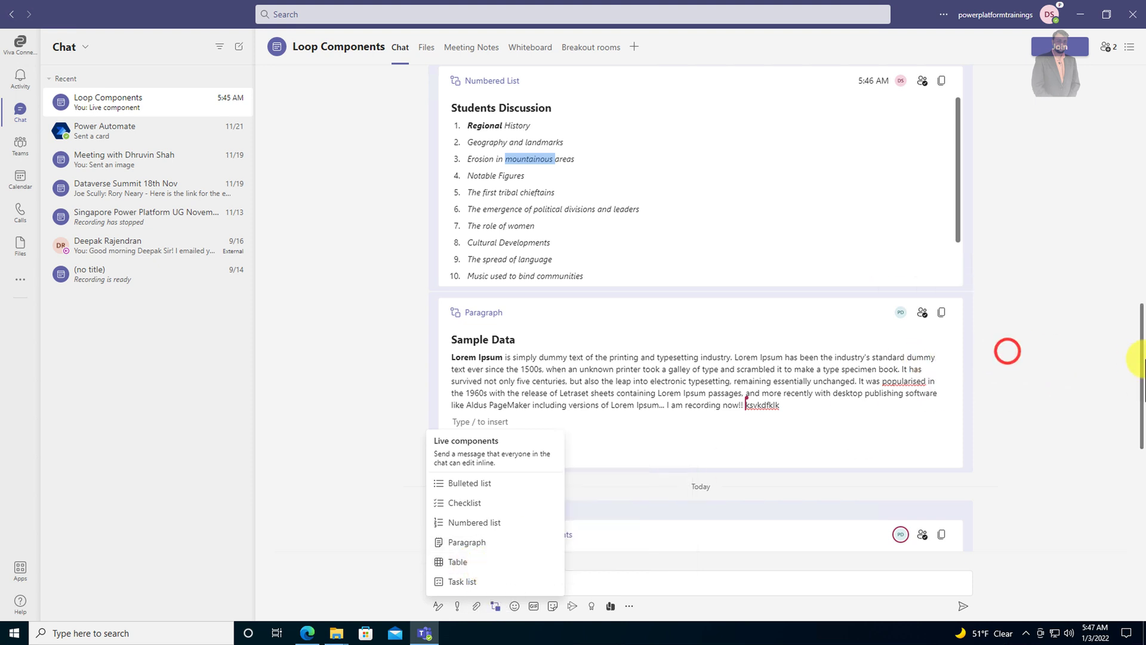
left_click_drag(1140, 366, 1133, 253)
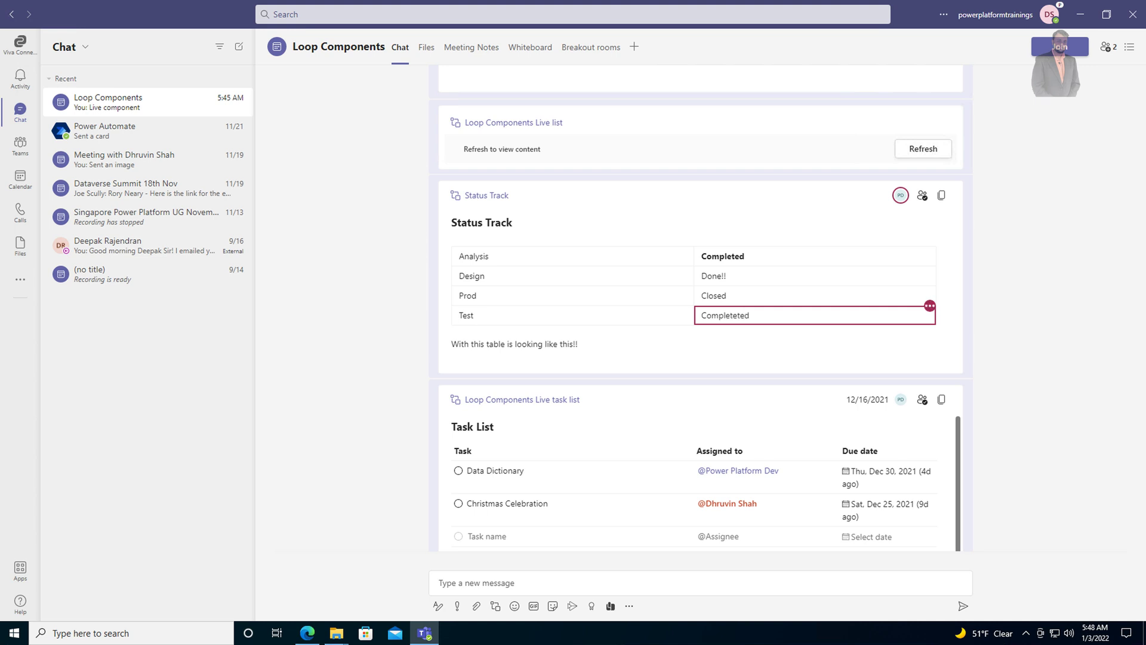
Bold the word 'Completeted' in the Test row of the Status Track table.
double_click(736, 313)
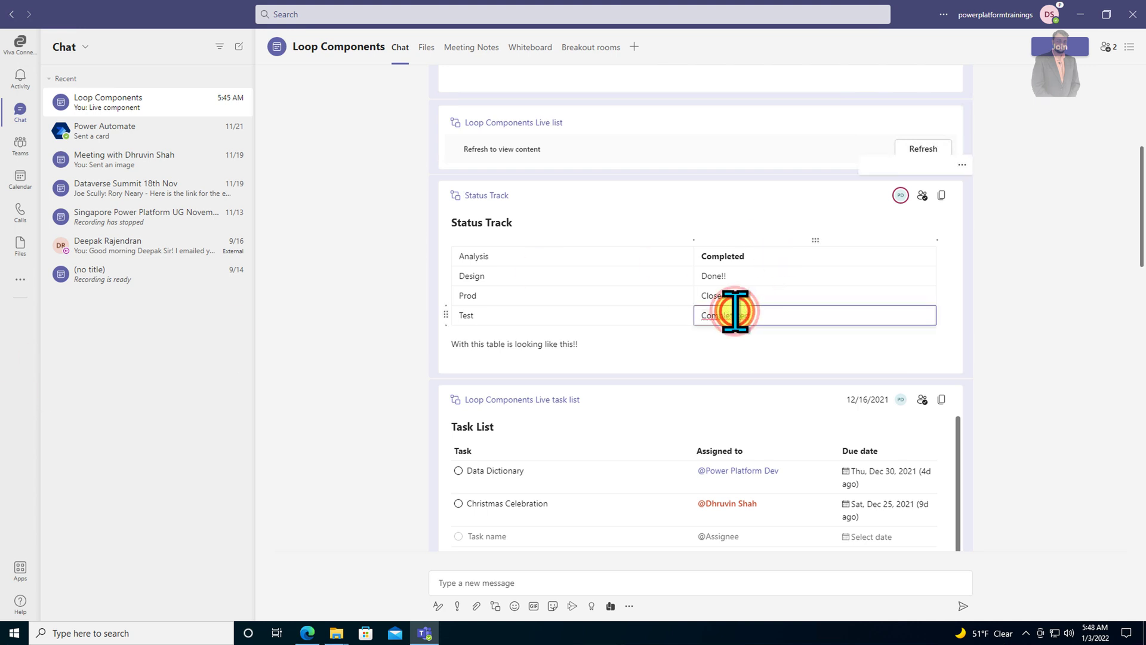
left_click(746, 291)
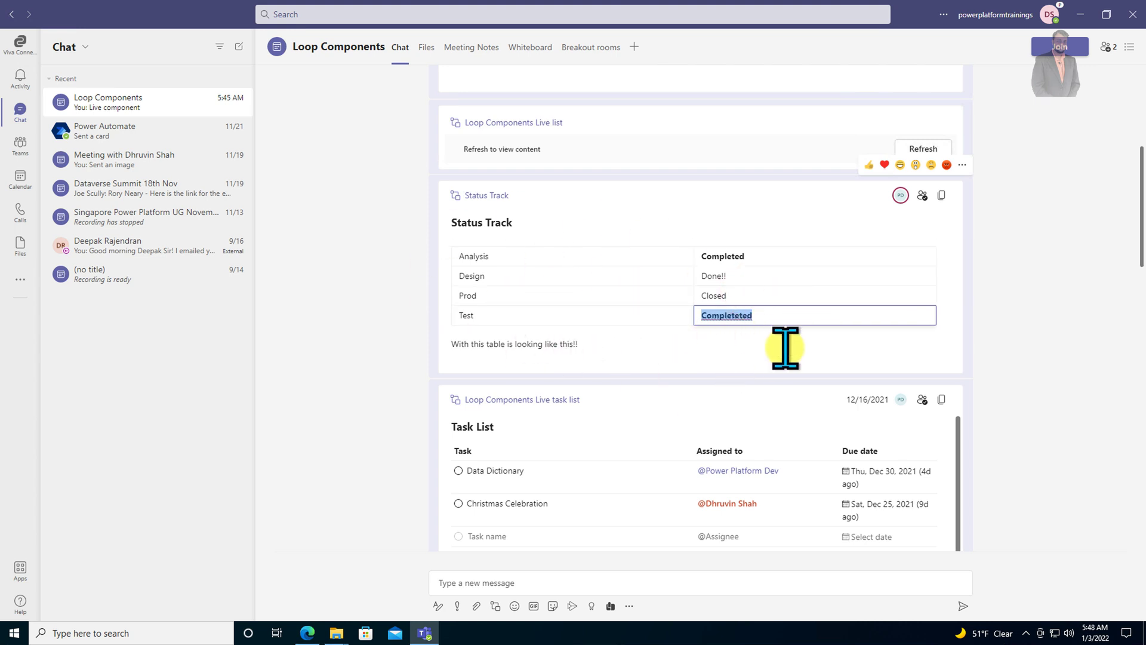
left_click(496, 606)
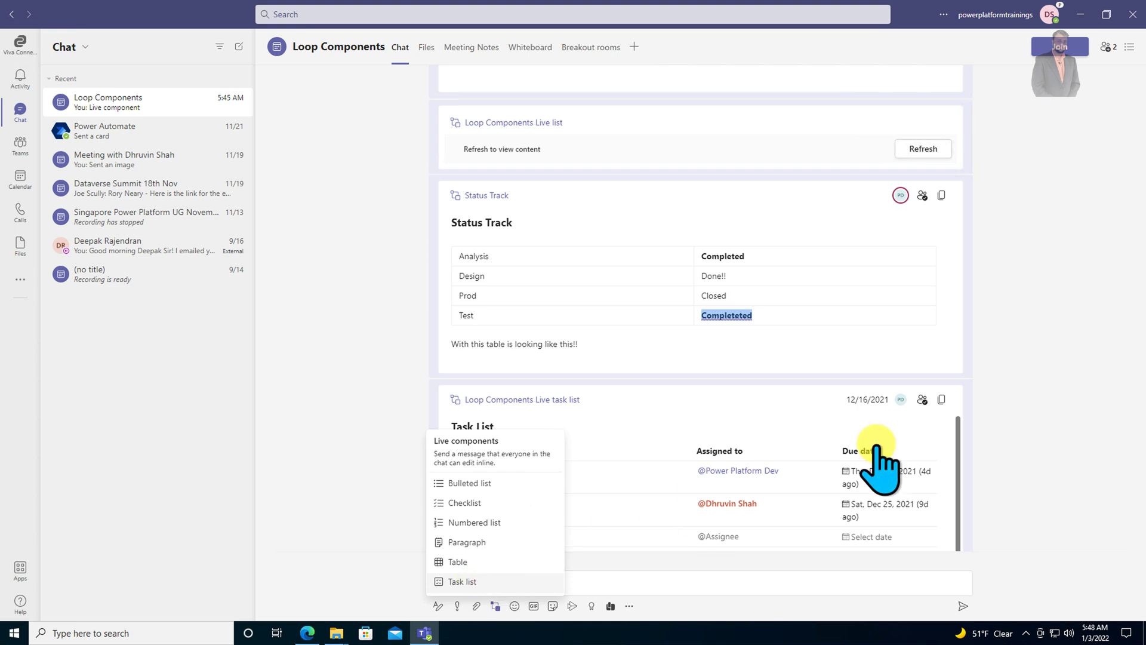
Fill the Task List's empty row with an assignee picked via 'P' and a due date of January 28.
left_click(1069, 413)
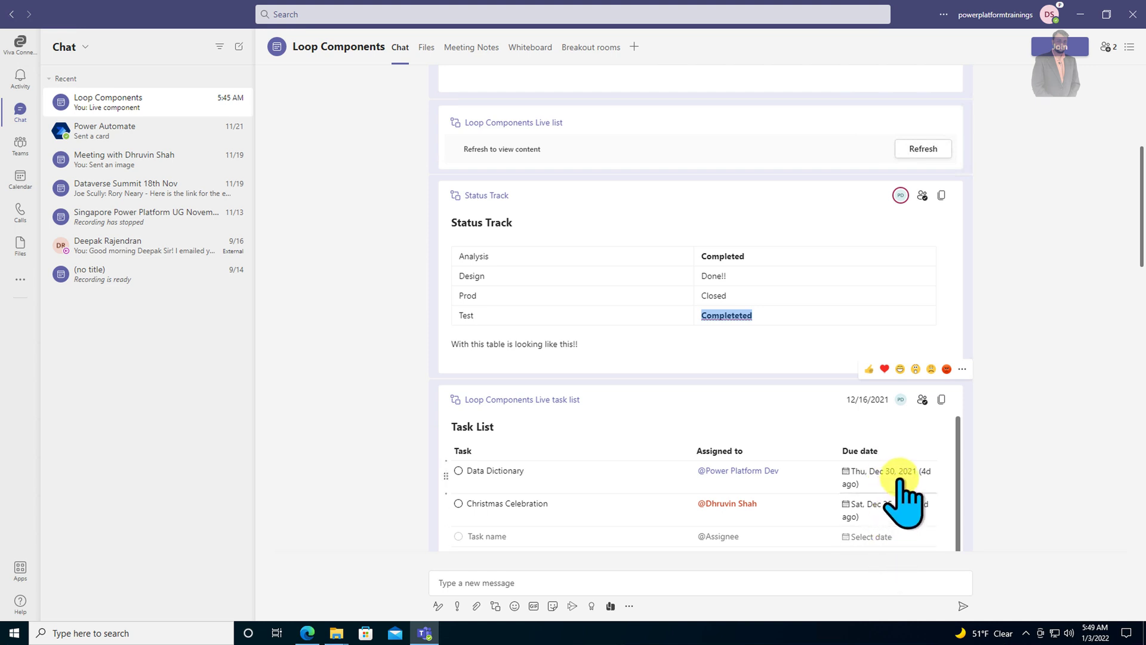
scroll(899, 472, "down", 1)
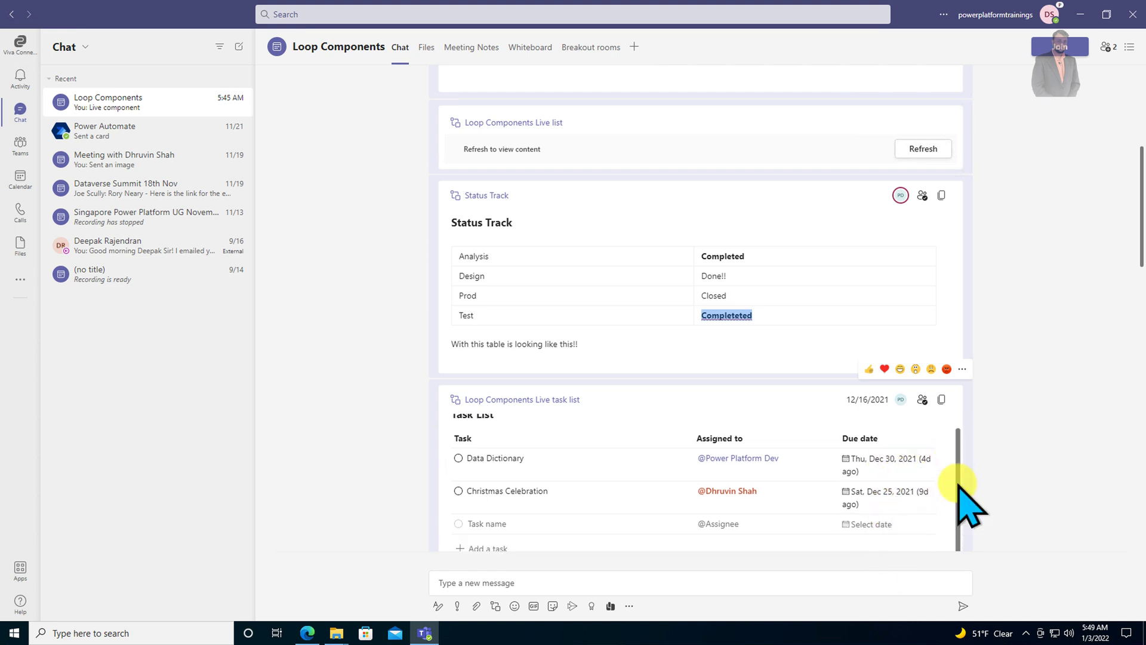
left_click_drag(958, 483, 966, 441)
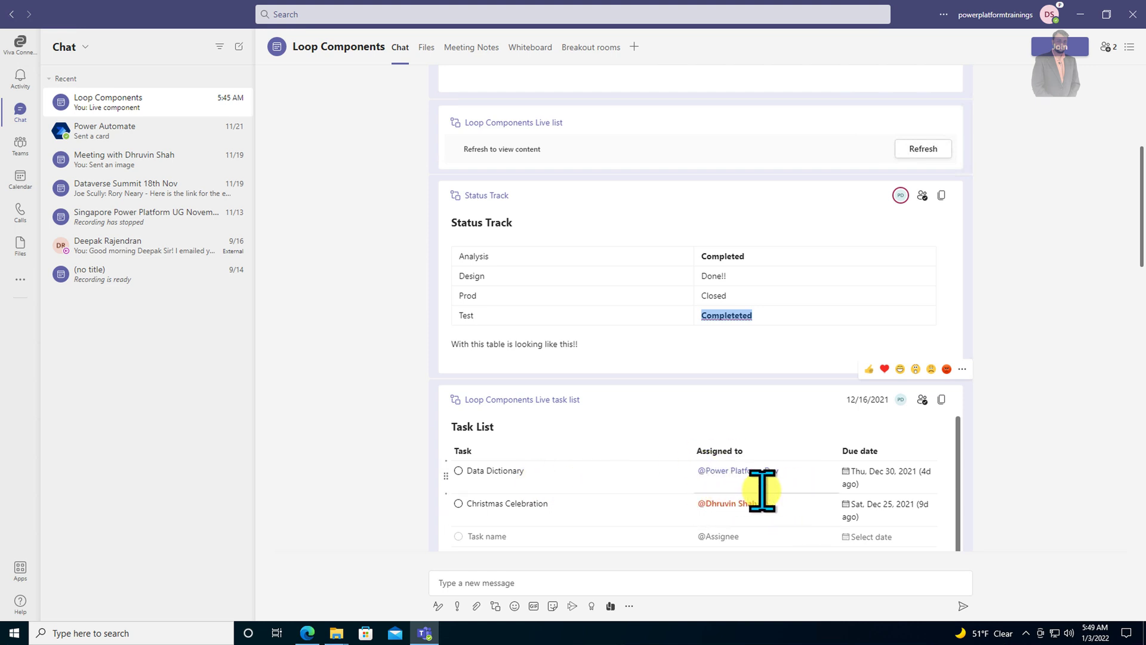
left_click(725, 533)
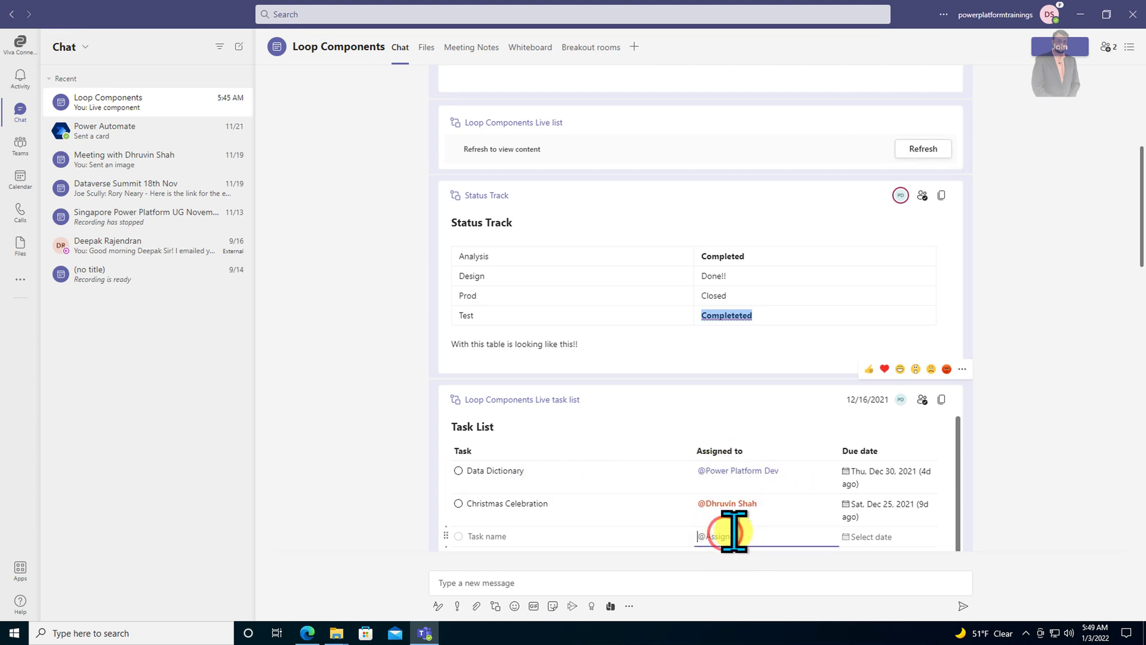
type("P")
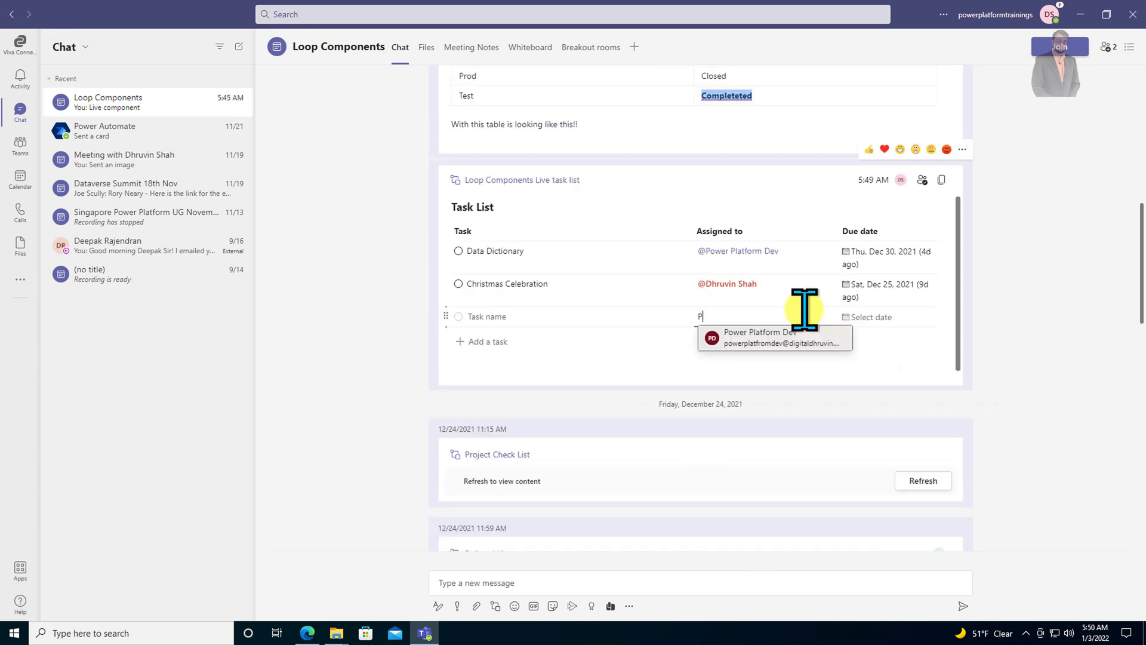
left_click(782, 340)
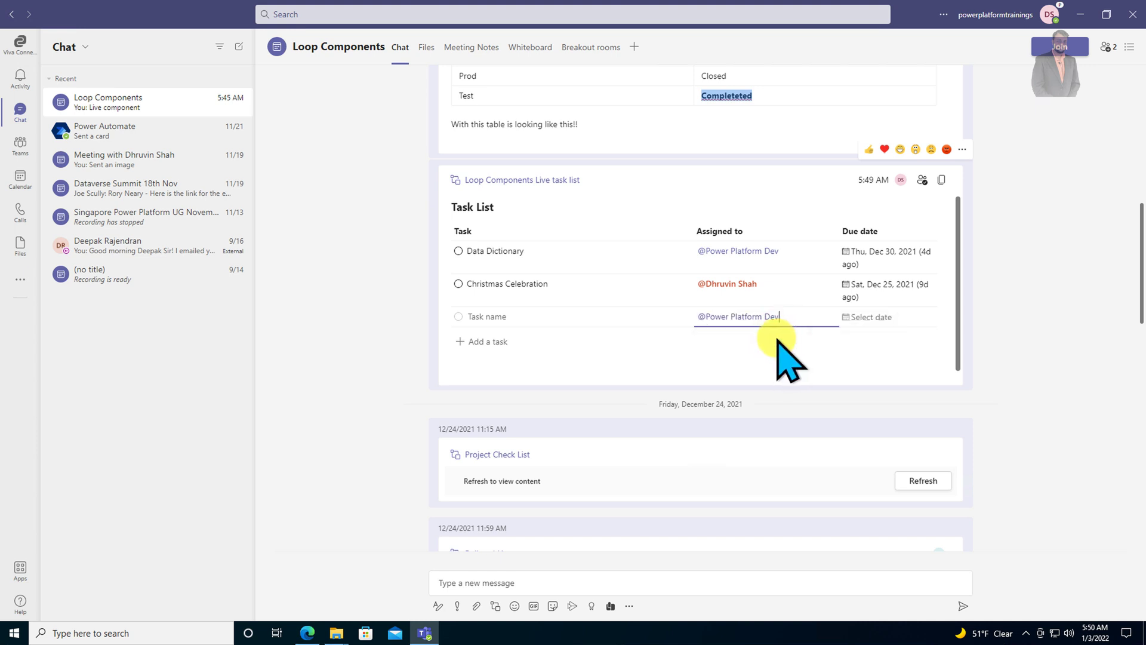
left_click(892, 322)
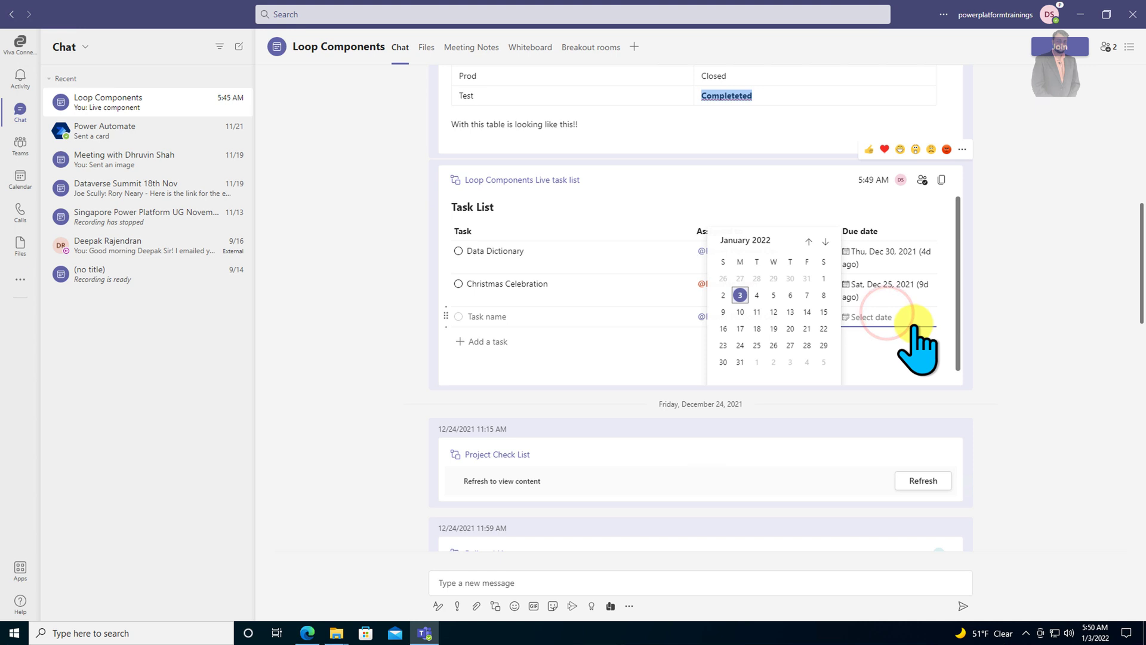
left_click(806, 345)
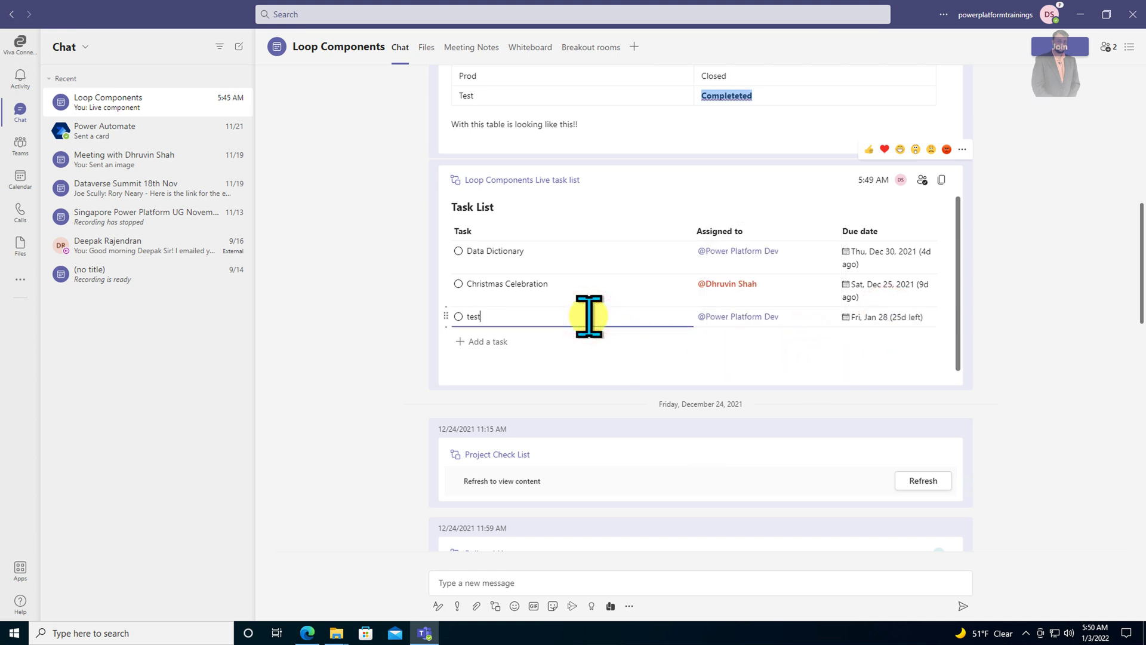
left_click(1042, 321)
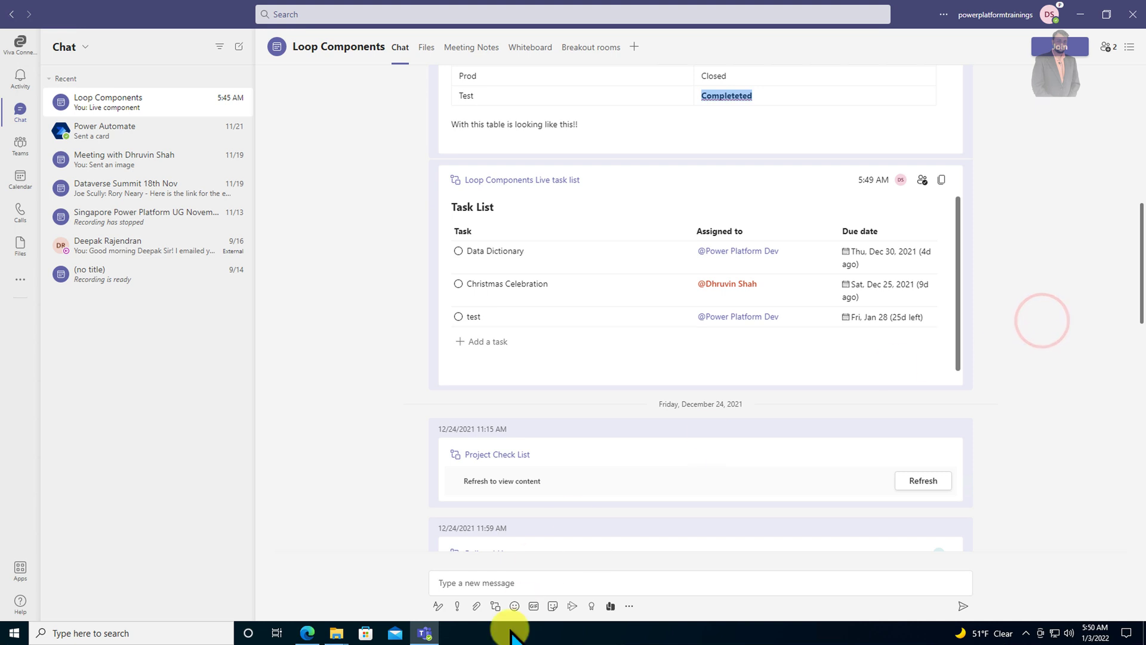
left_click(494, 605)
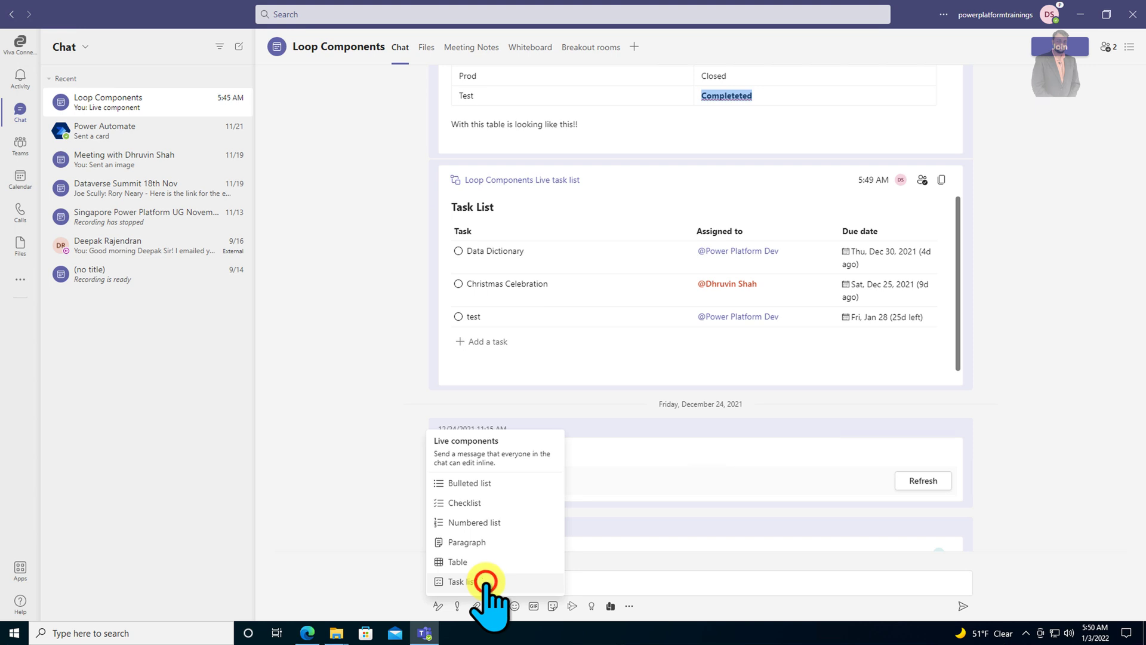
left_click(486, 581)
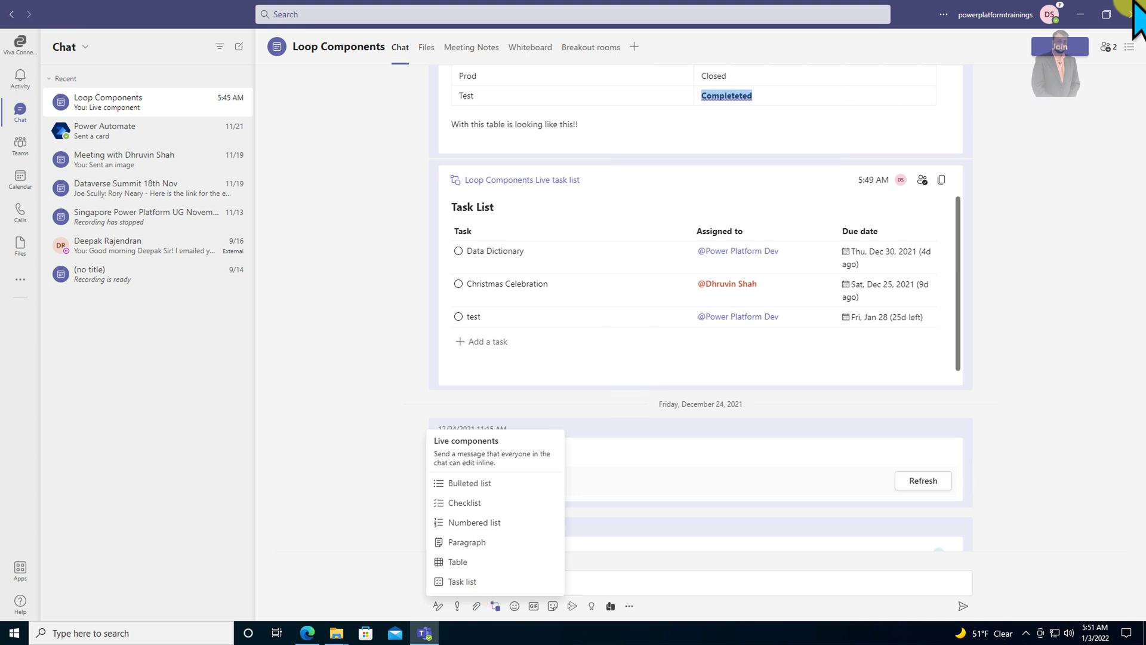
In Edge's OneDrive, go from My files into Microsoft Teams Chat Files and open Check List.fluid.
left_click(306, 635)
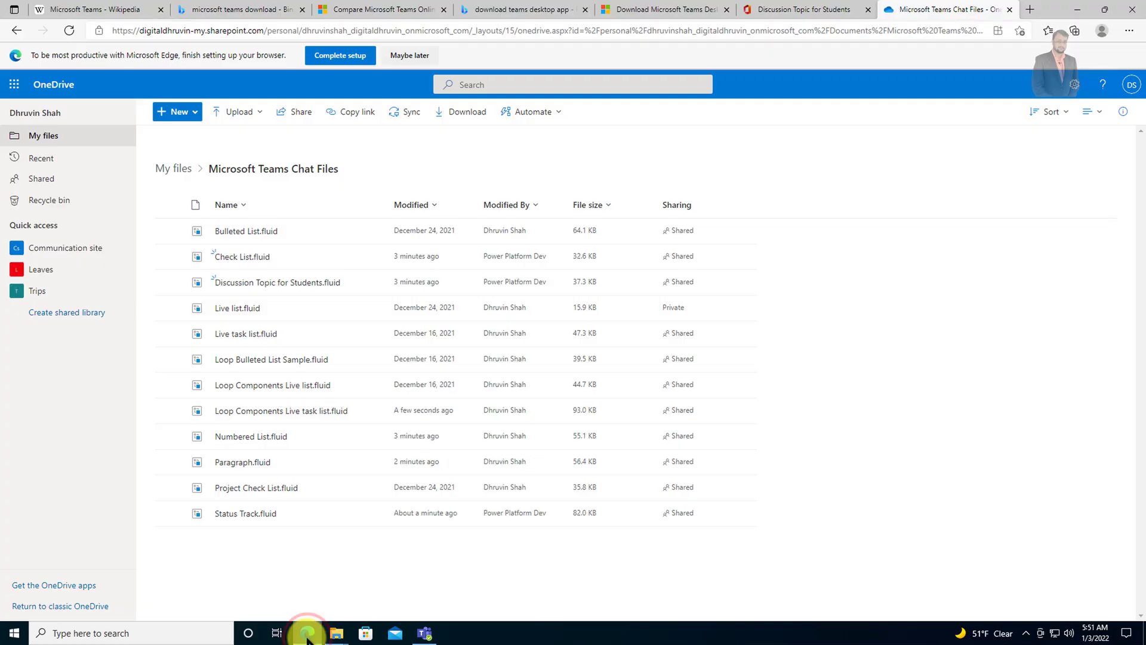
left_click(163, 167)
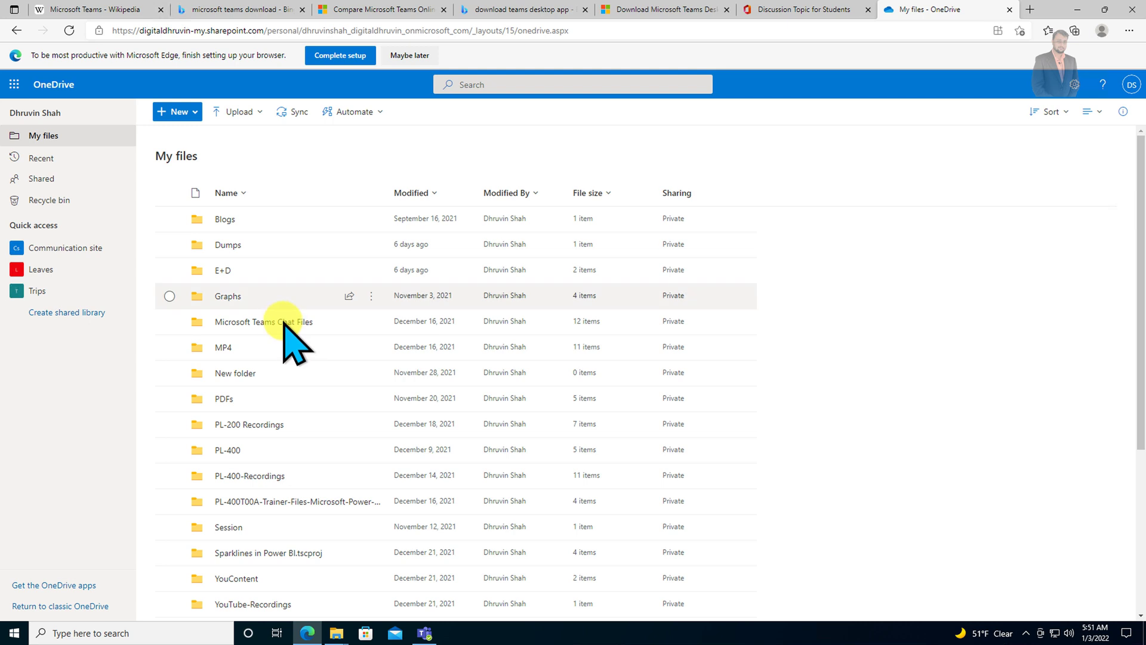
left_click(272, 323)
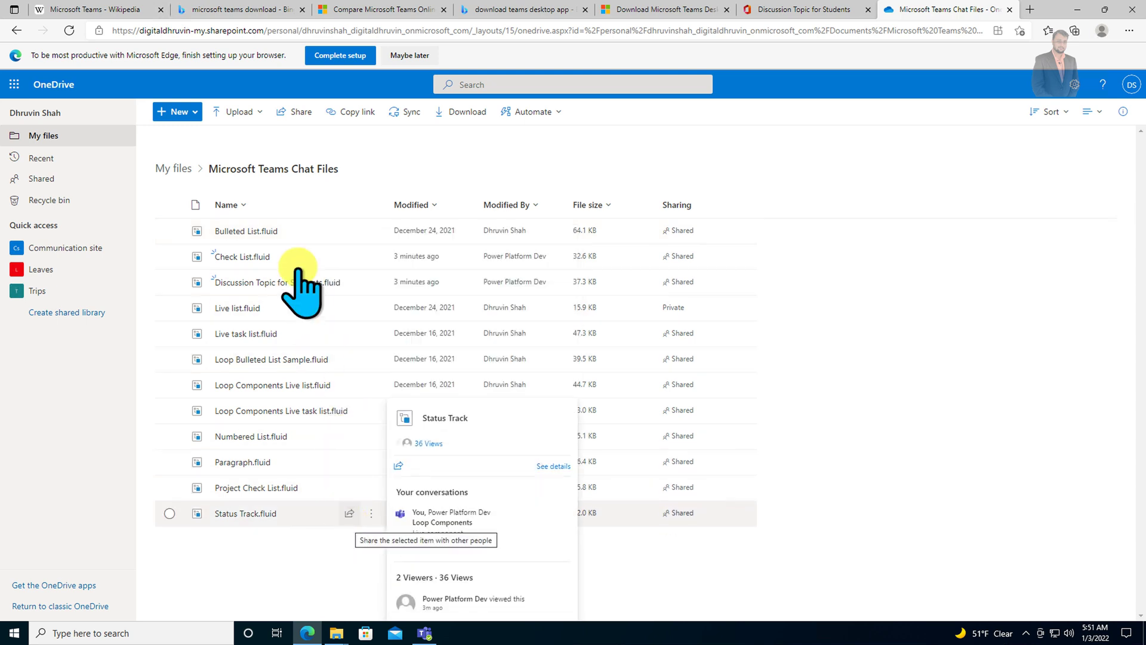
mouse_move(246, 262)
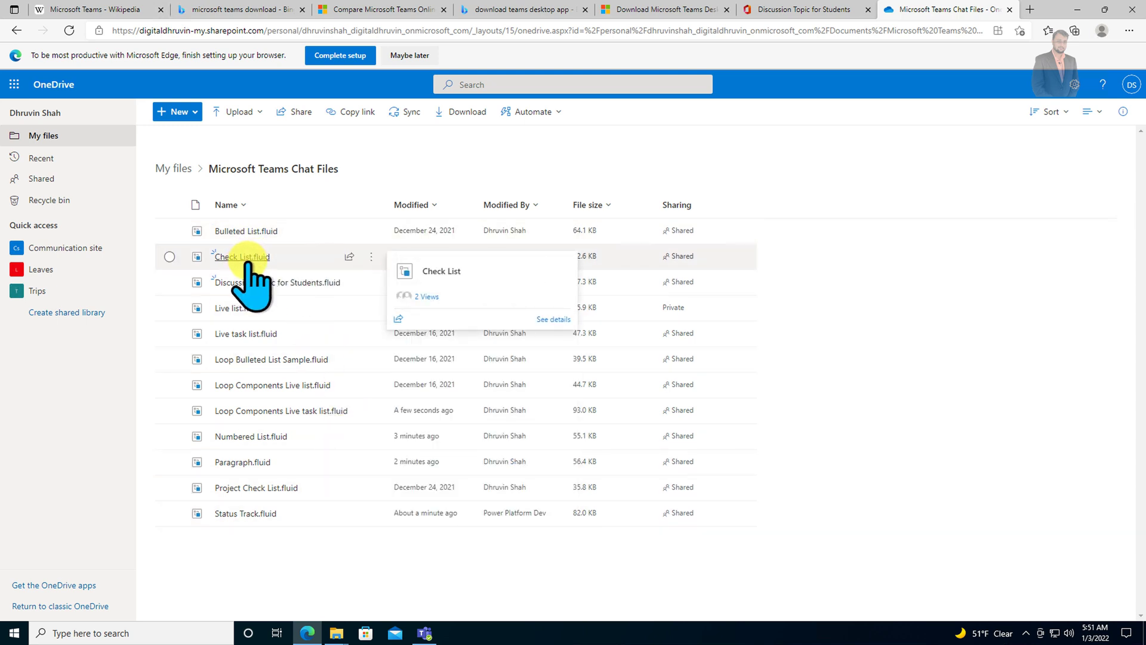
left_click(247, 258)
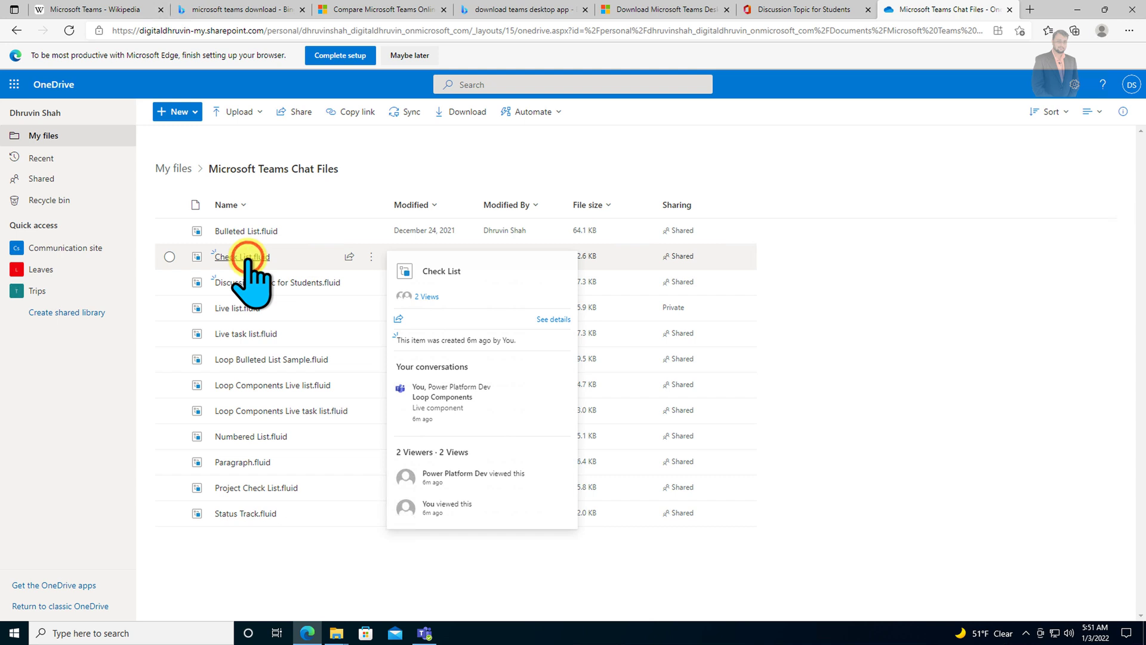